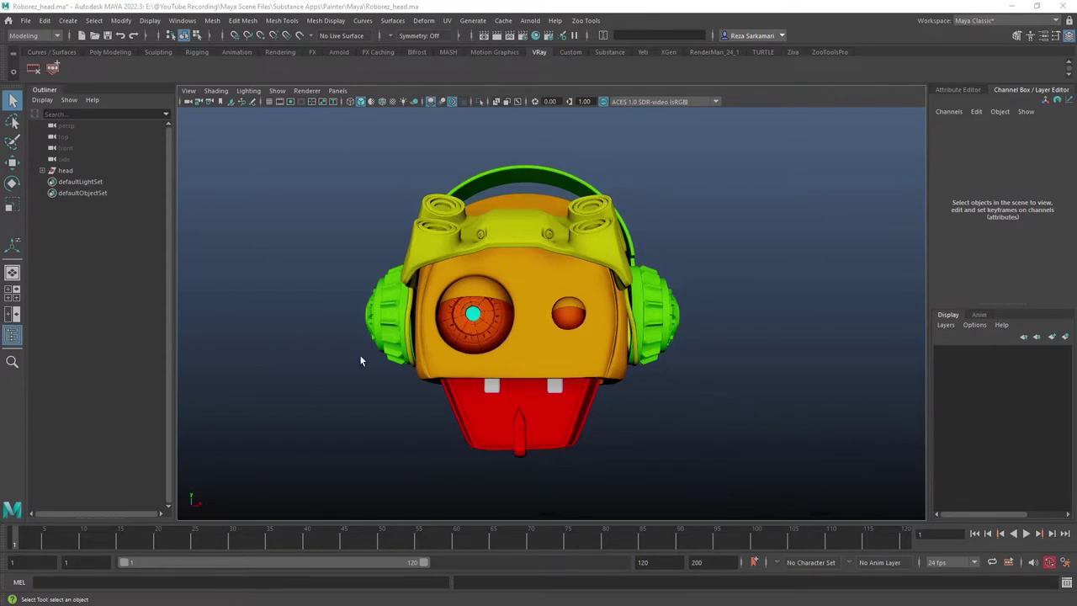
Orbit the robot head, expand the head group in a wider Outliner, and select head_upperJaw.
left_click_drag(469, 379, 356, 409, "alt")
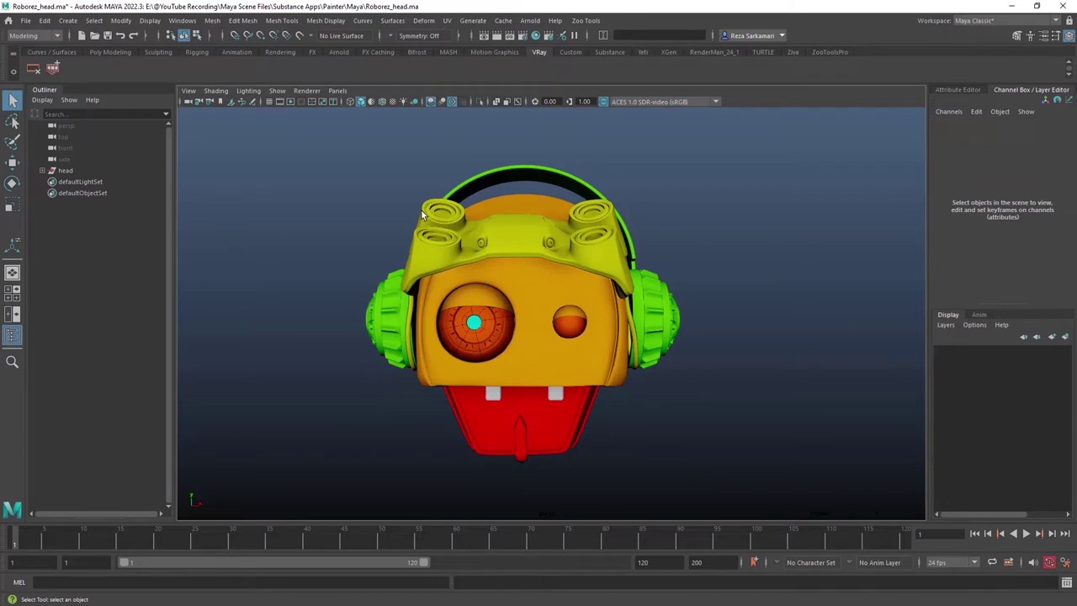
left_click(42, 170, "shift")
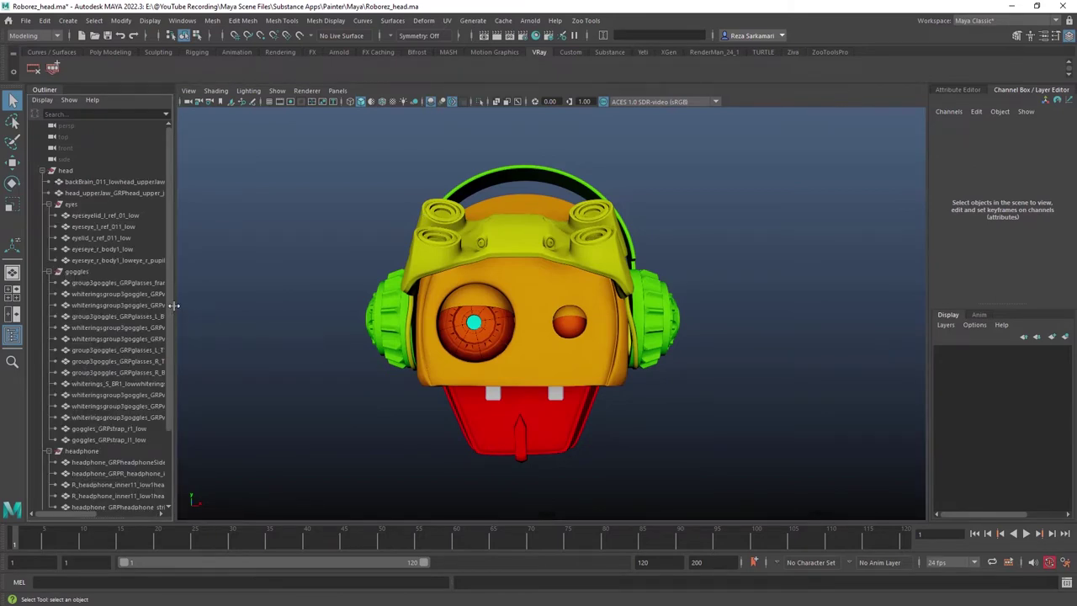
left_click_drag(171, 310, 209, 306)
left_click(134, 193)
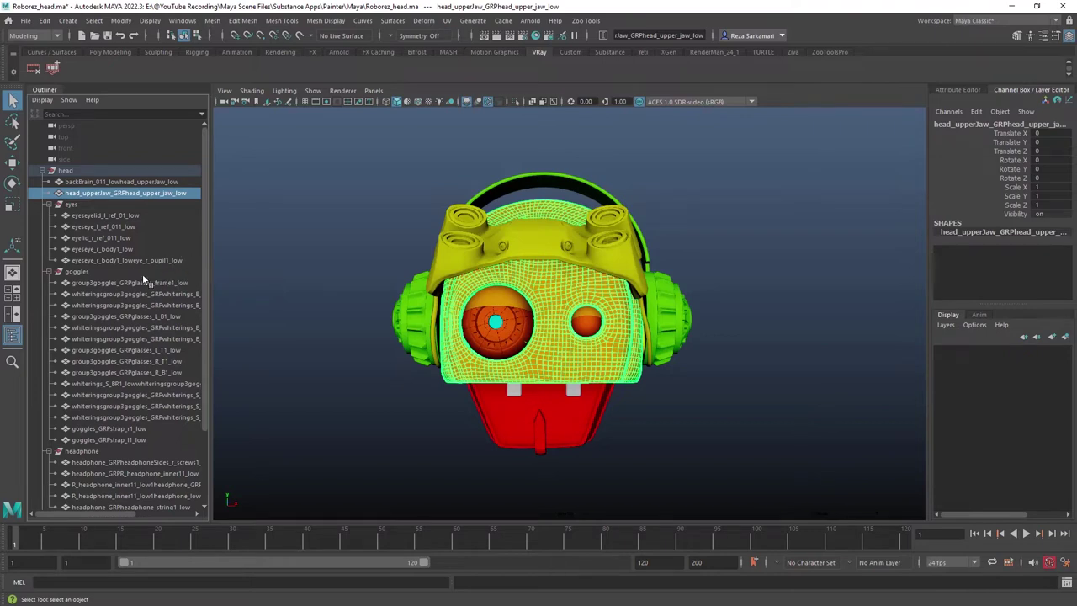
Select the head group and open the File > Export Selection options to export it.
left_click(67, 172)
left_click(26, 21)
mouse_move(68, 217)
left_click(164, 180)
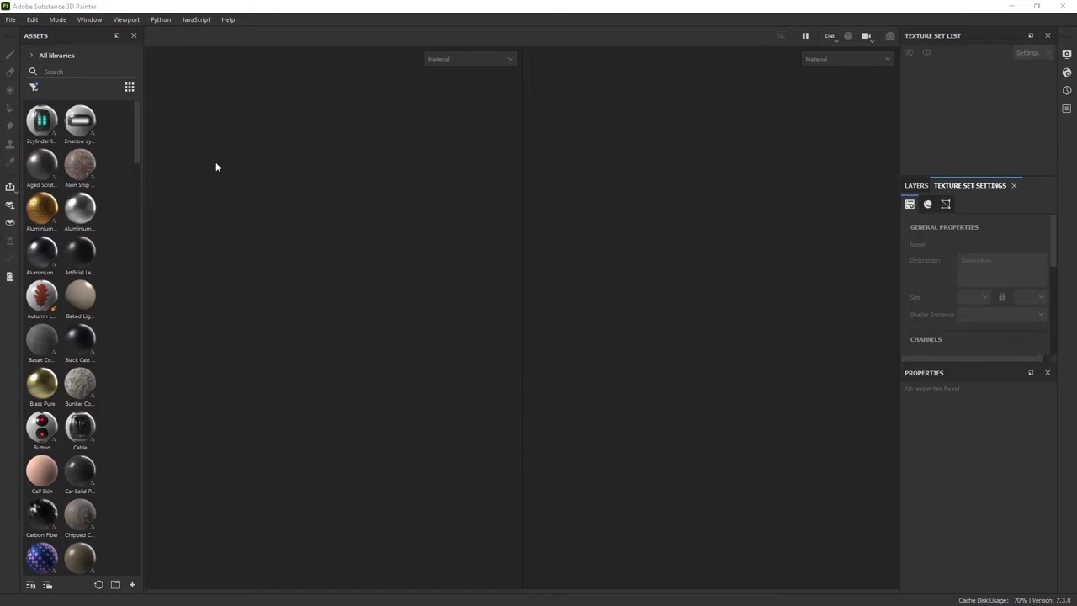
Create a new texturing project using head_low from the OBJ folder as the mesh.
left_click(10, 19)
left_click(22, 39)
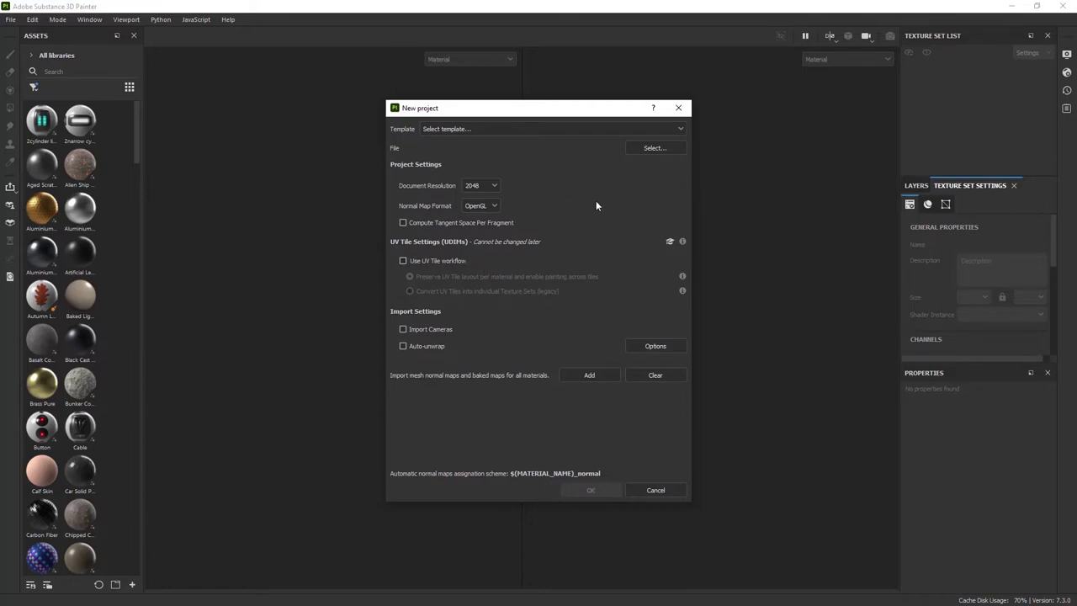
left_click(637, 150)
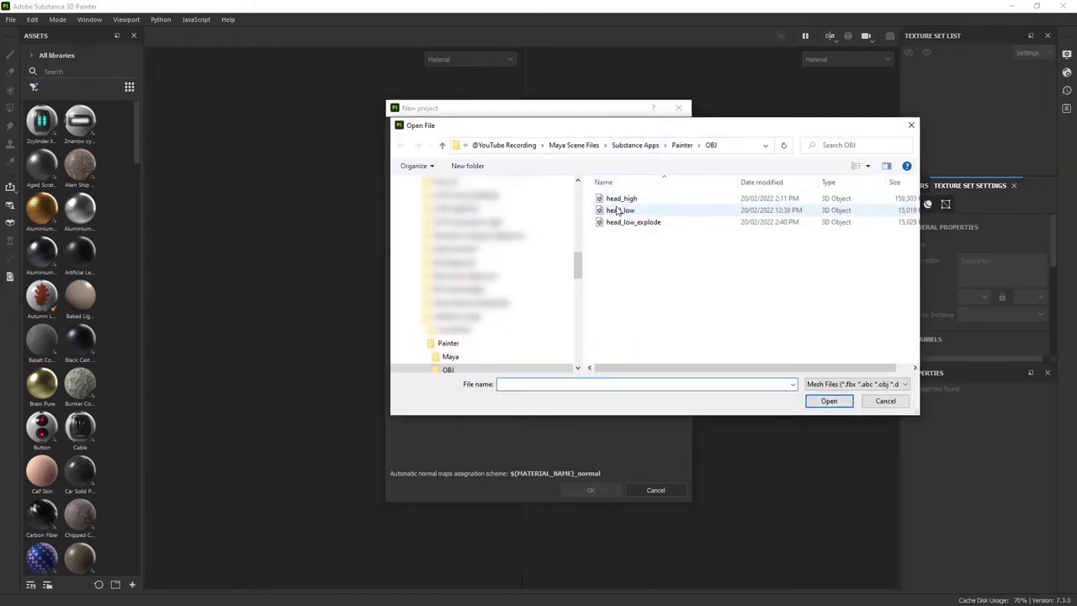
double_click(620, 210)
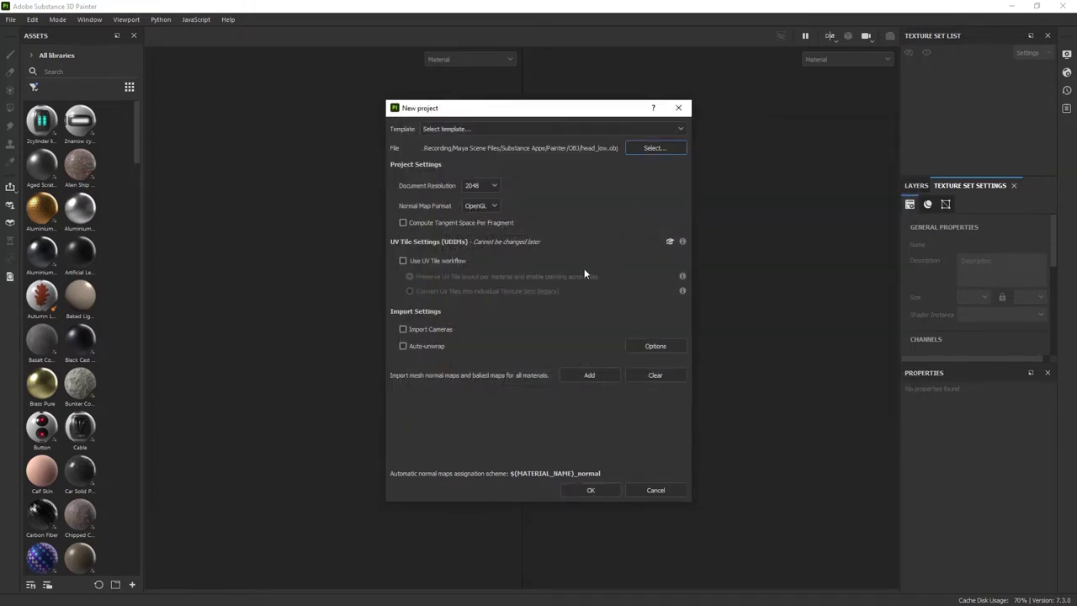
left_click(574, 492)
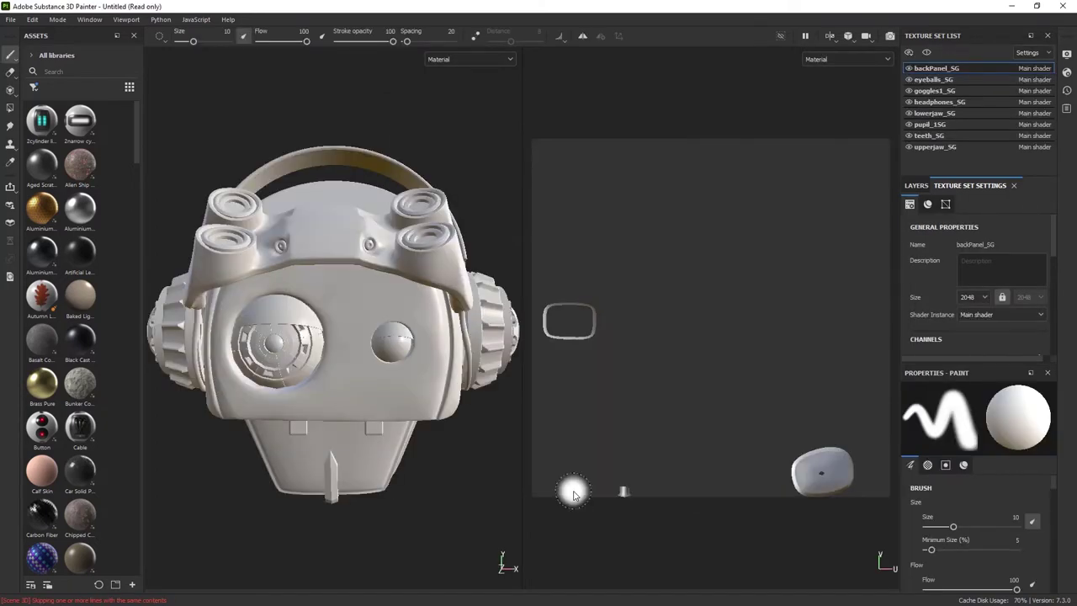
Step through eyeballs, goggles1, headphones, teeth and pupil sets, ending on lowerjaw_SG's Mesh Maps.
left_click(928, 80)
left_click(926, 91)
left_click(926, 102)
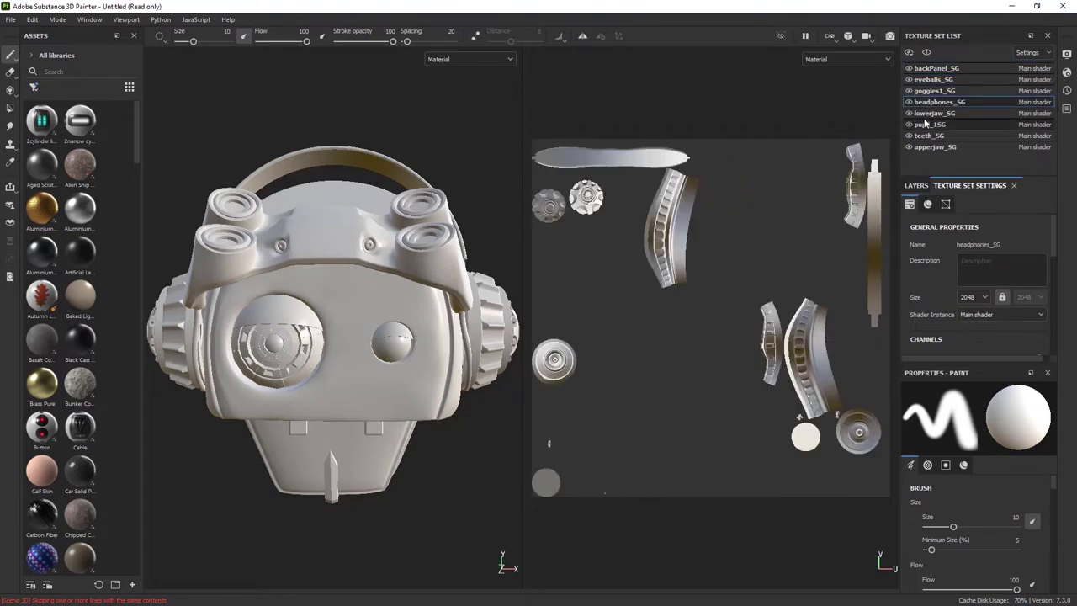
left_click(928, 124)
left_click(929, 135)
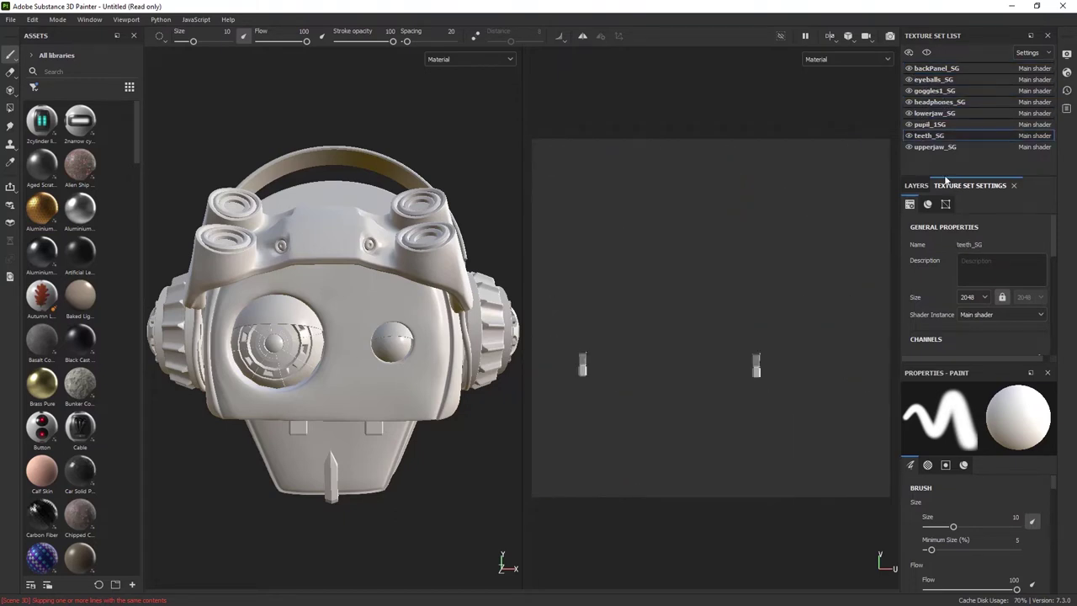
left_click(929, 124)
left_click(929, 114)
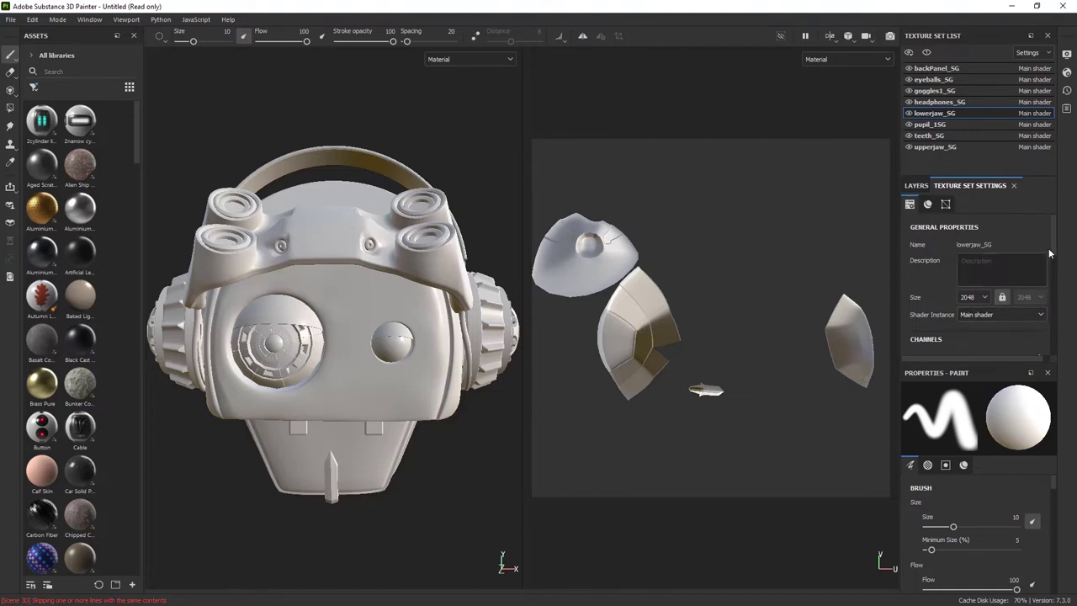
left_click_drag(1055, 252, 1054, 336)
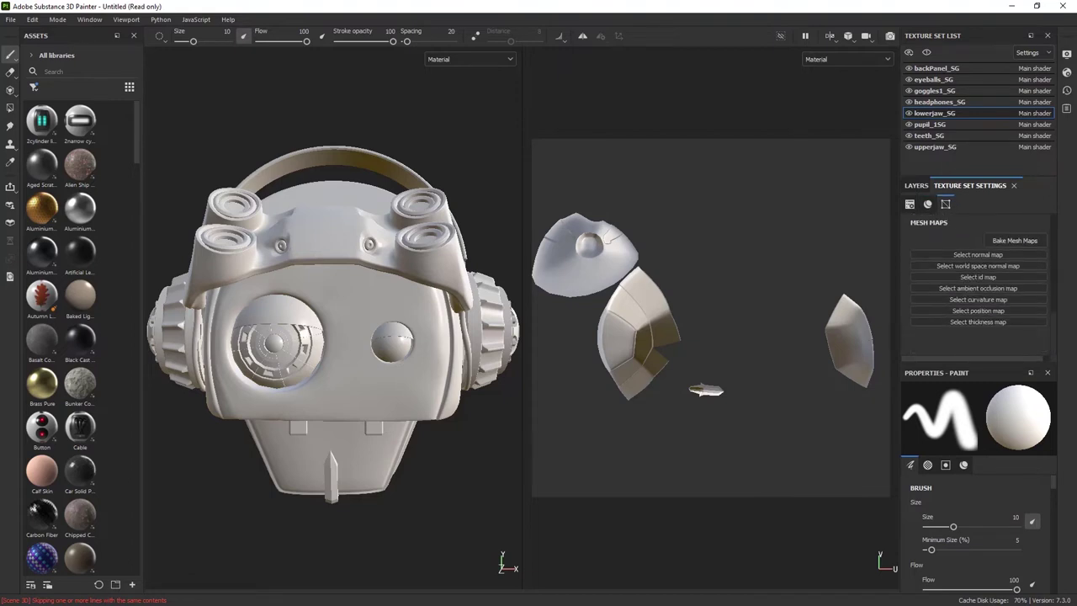
In the baker, set Output Size to 1024 and Antialiasing to Subsampling 2x2.
left_click(1014, 240)
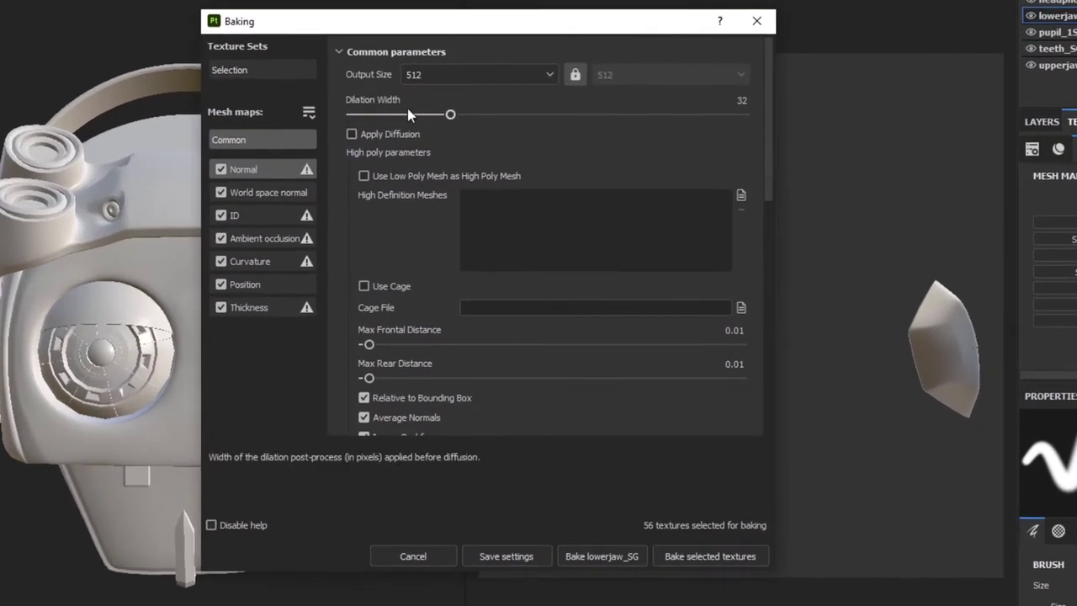
left_click(434, 74)
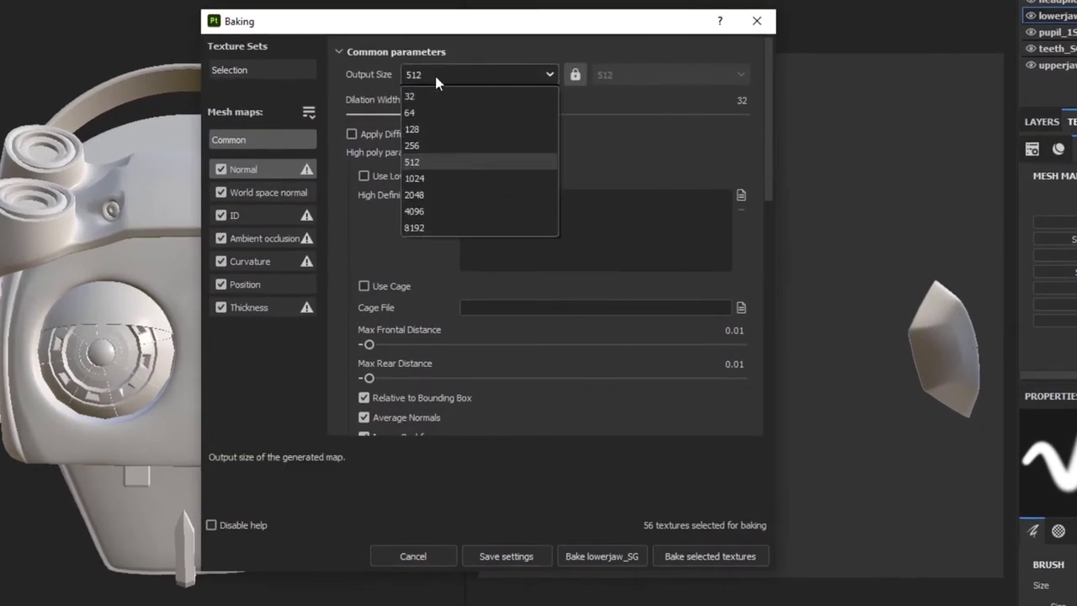
left_click(416, 178)
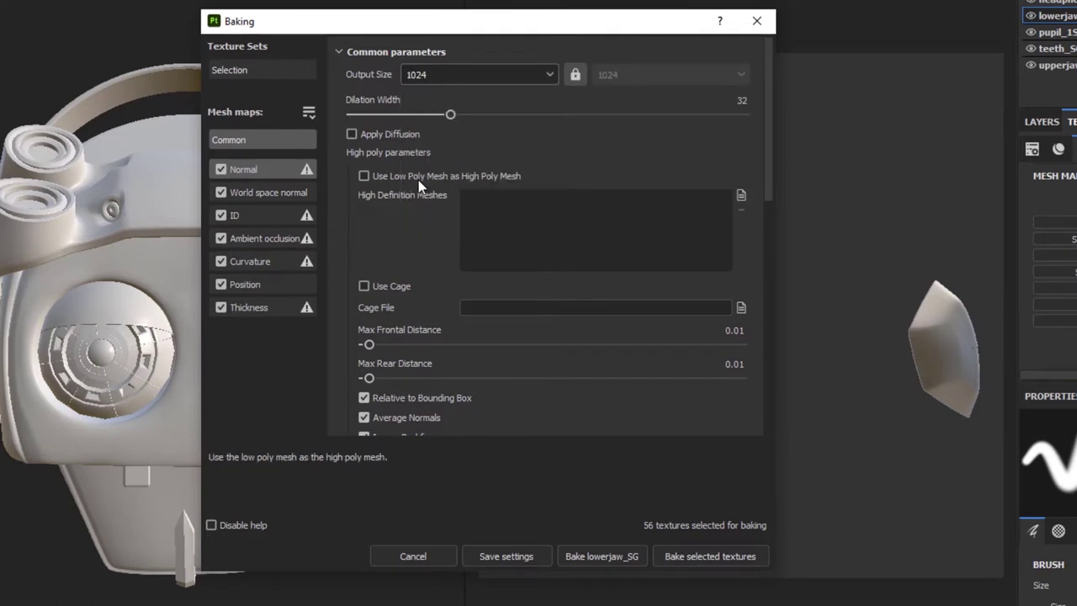
left_click_drag(765, 184, 769, 280)
left_click(495, 278)
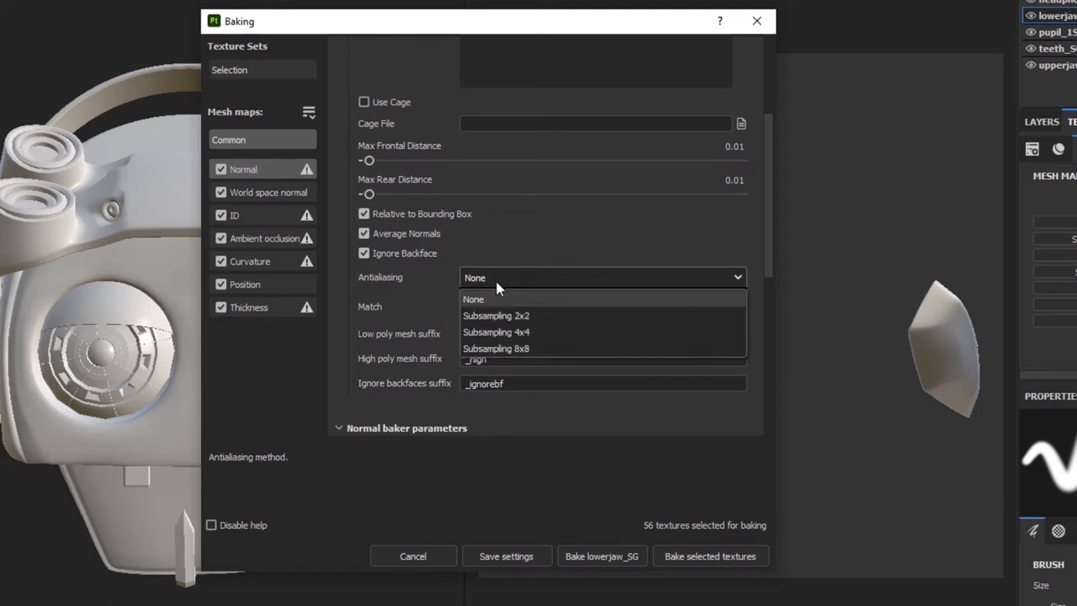
left_click(490, 317)
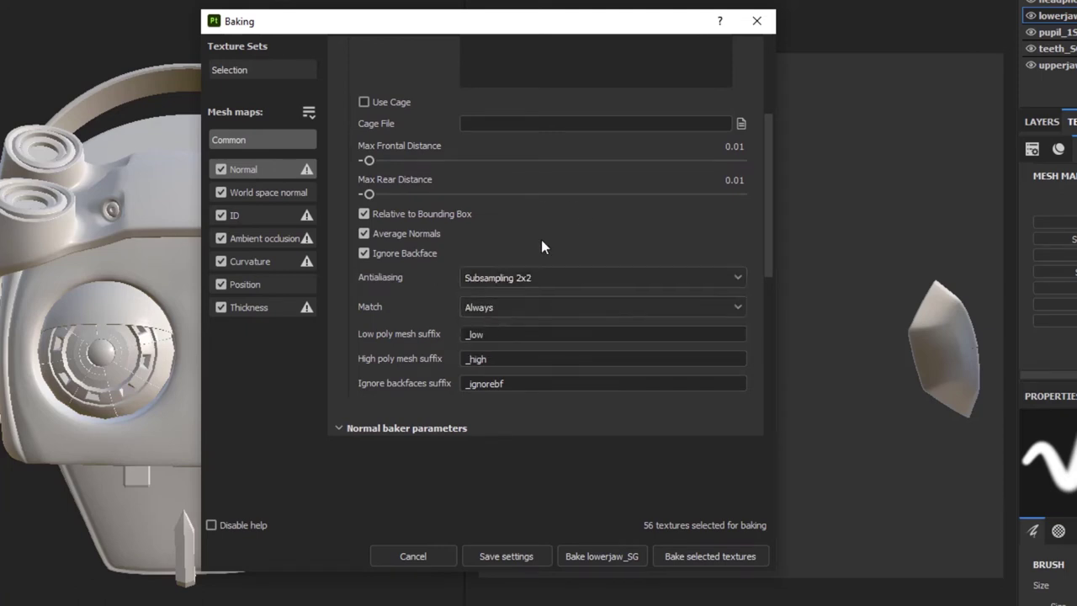
Check the low and high poly mesh suffix values, then bake all selected textures.
left_click_drag(766, 238, 772, 169)
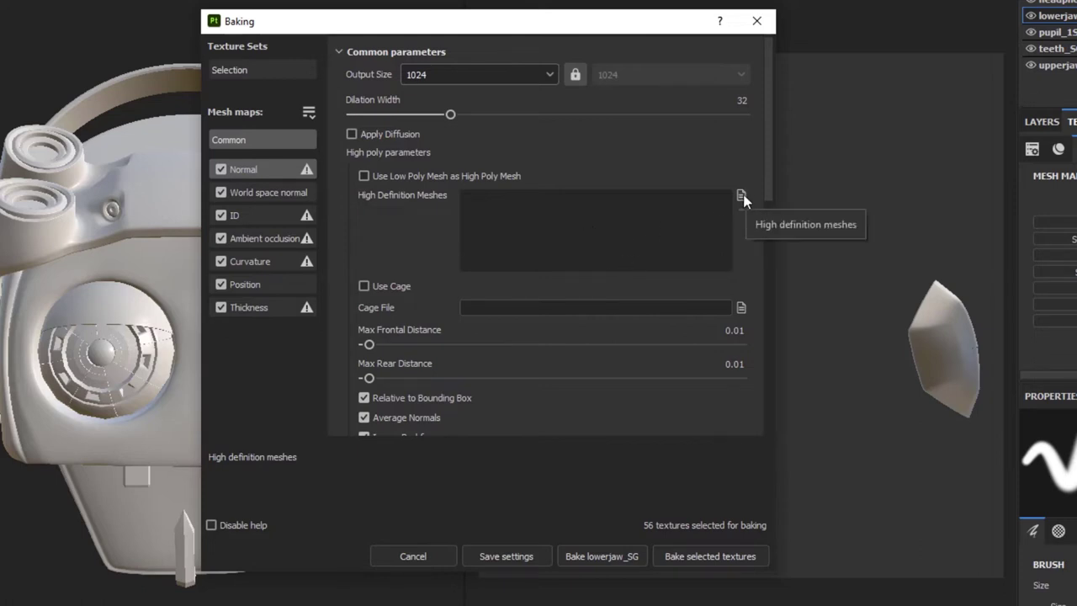
left_click_drag(766, 185, 767, 318)
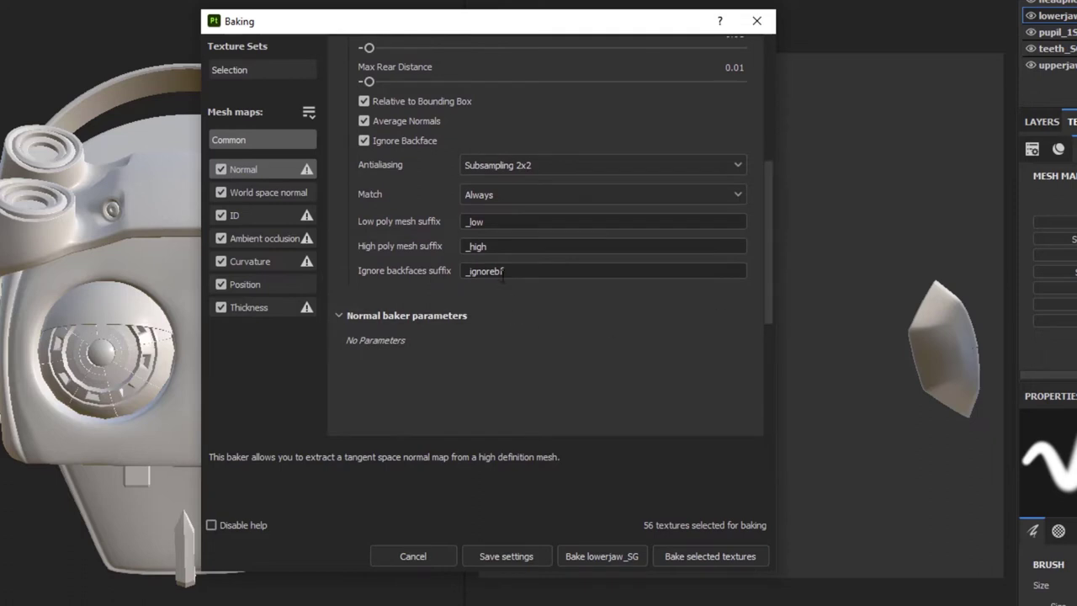
double_click(475, 221)
key("Tab")
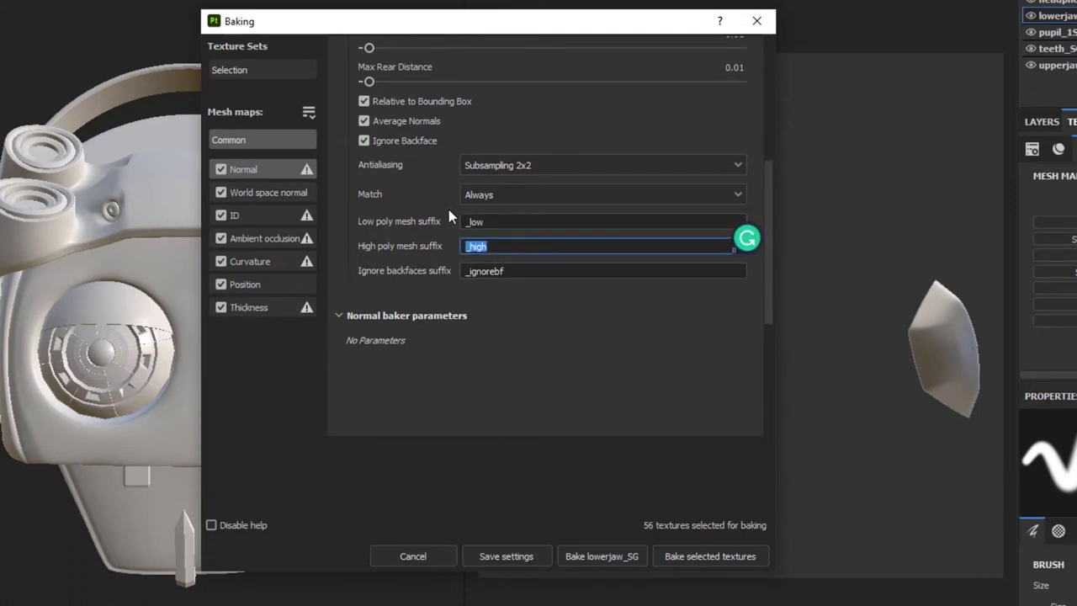
scroll(447, 232, "up", 5)
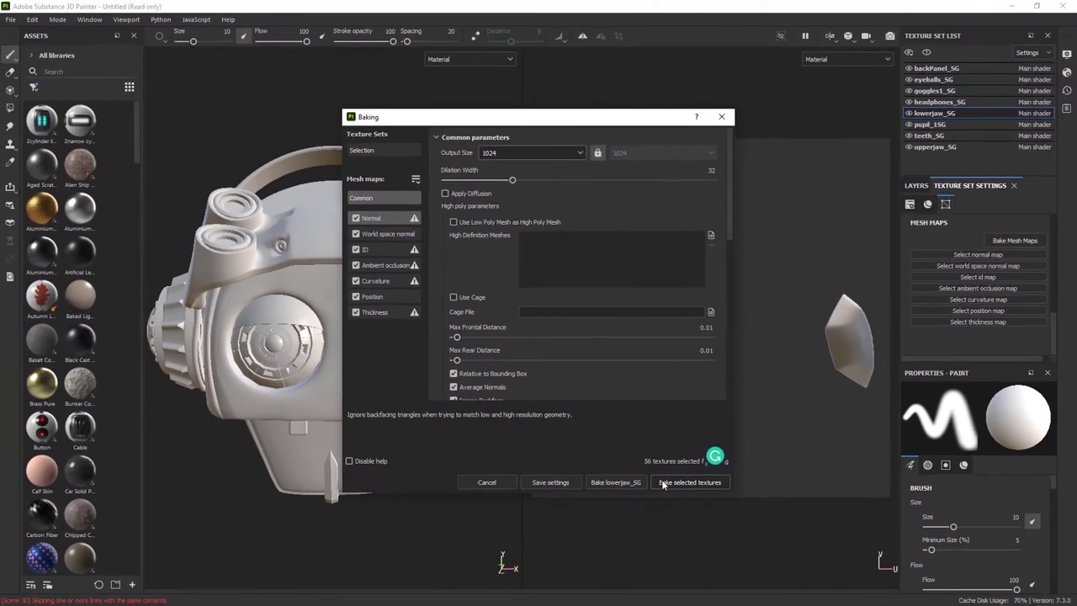
left_click(664, 482)
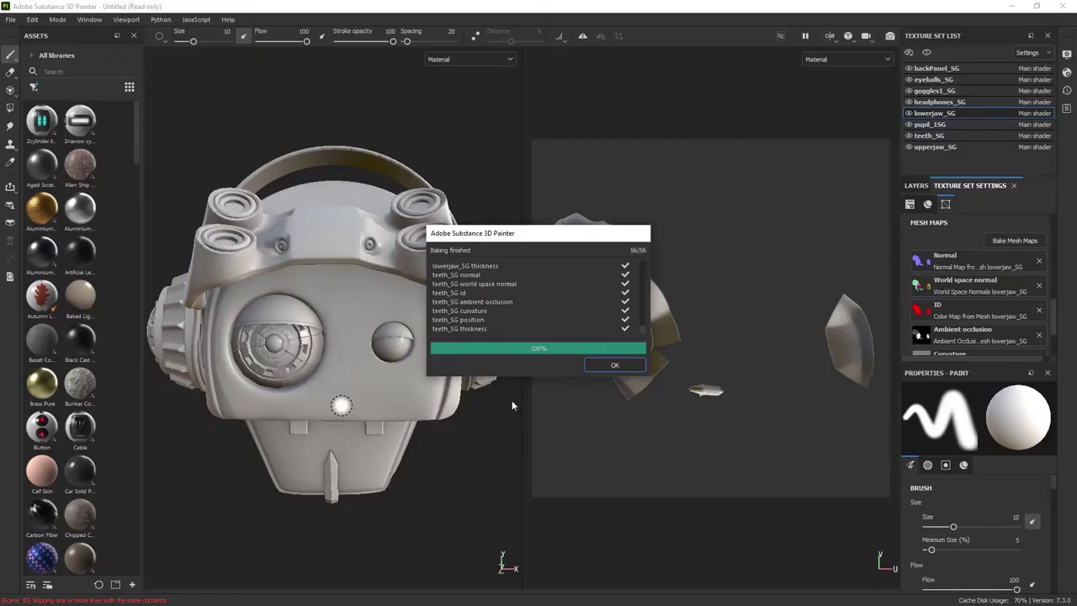
Dismiss the Baking finished report to view the freshly baked maps on the model.
left_click(597, 366)
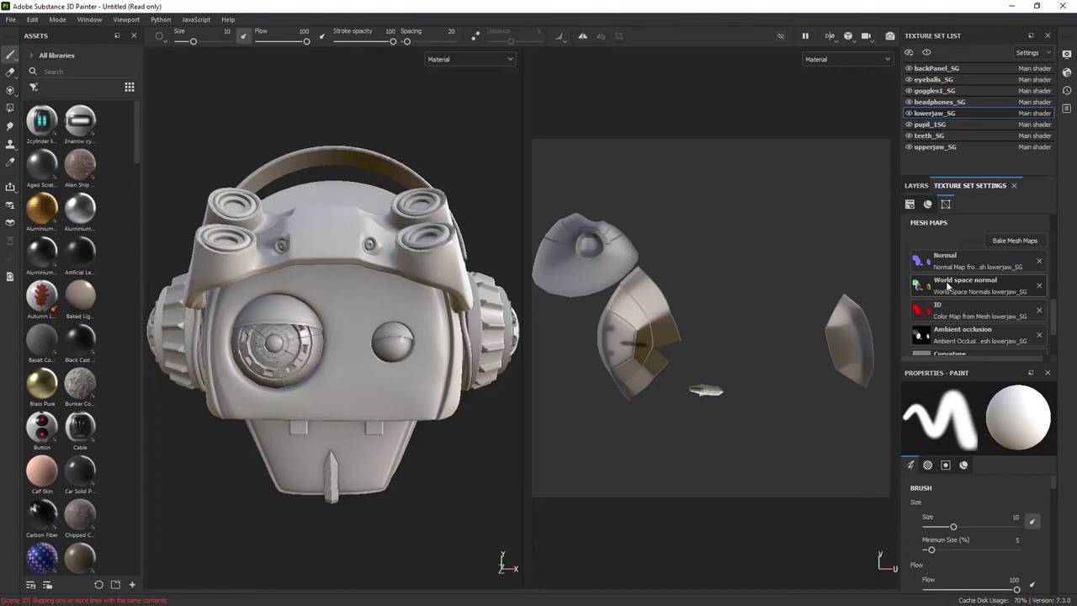
scroll(620, 351, "up", 5)
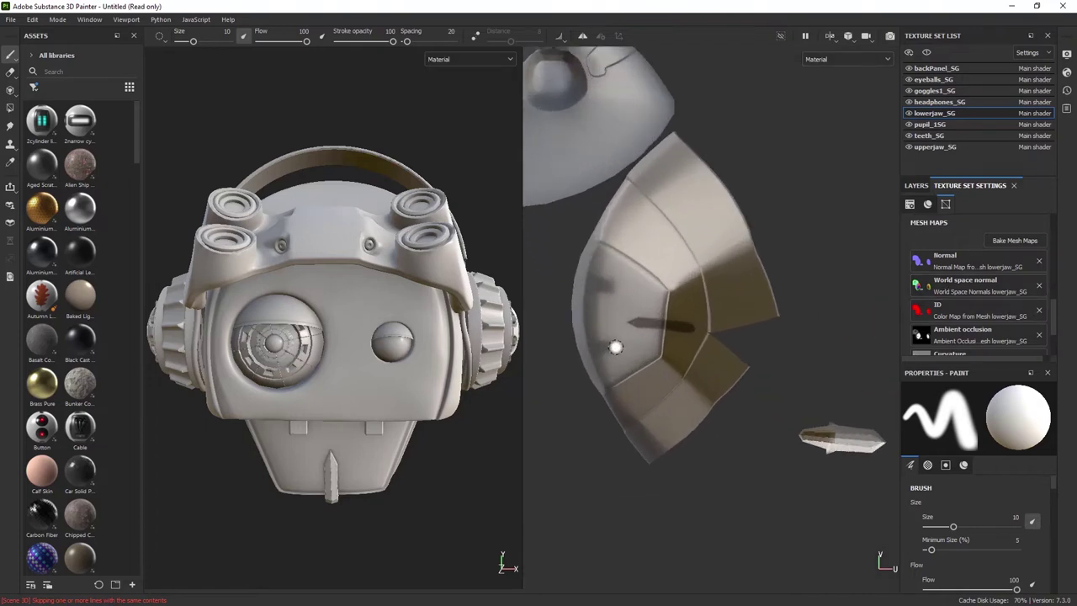
scroll(620, 342, "up", 2)
mouse_move(631, 336)
right_mouse_down("ctrl")
mouse_move(654, 315)
mouse_move(755, 315)
right_mouse_up("ctrl")
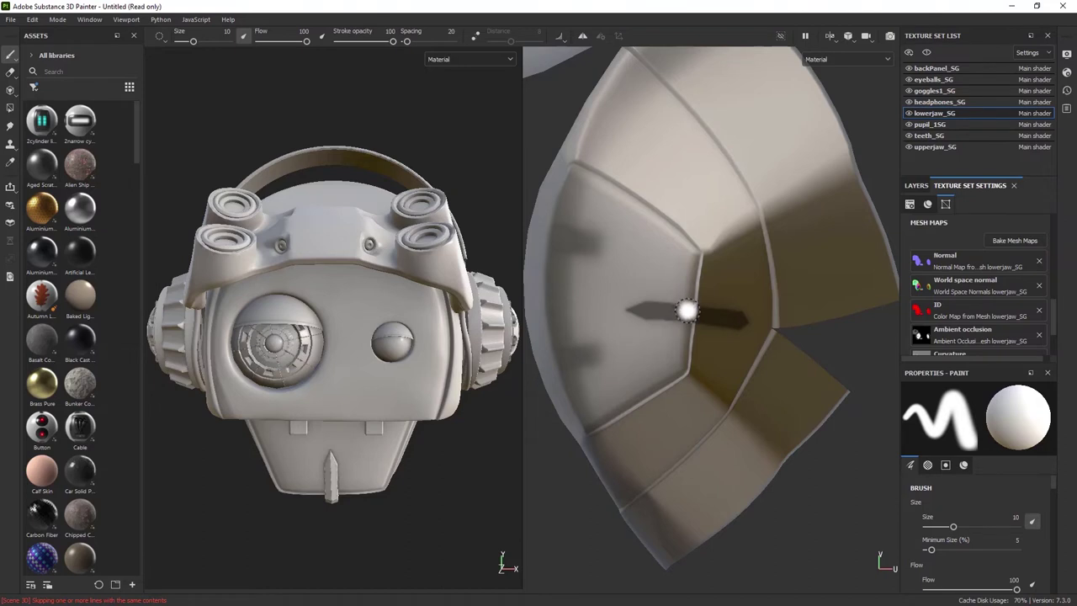
scroll(692, 317, "down", 3)
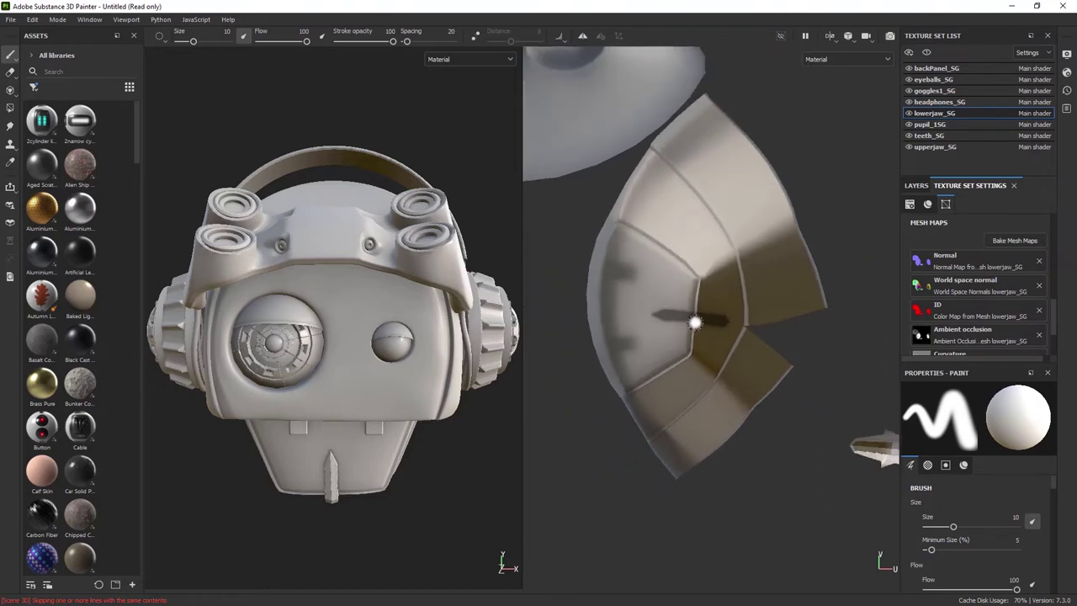
scroll(695, 322, "down", 2)
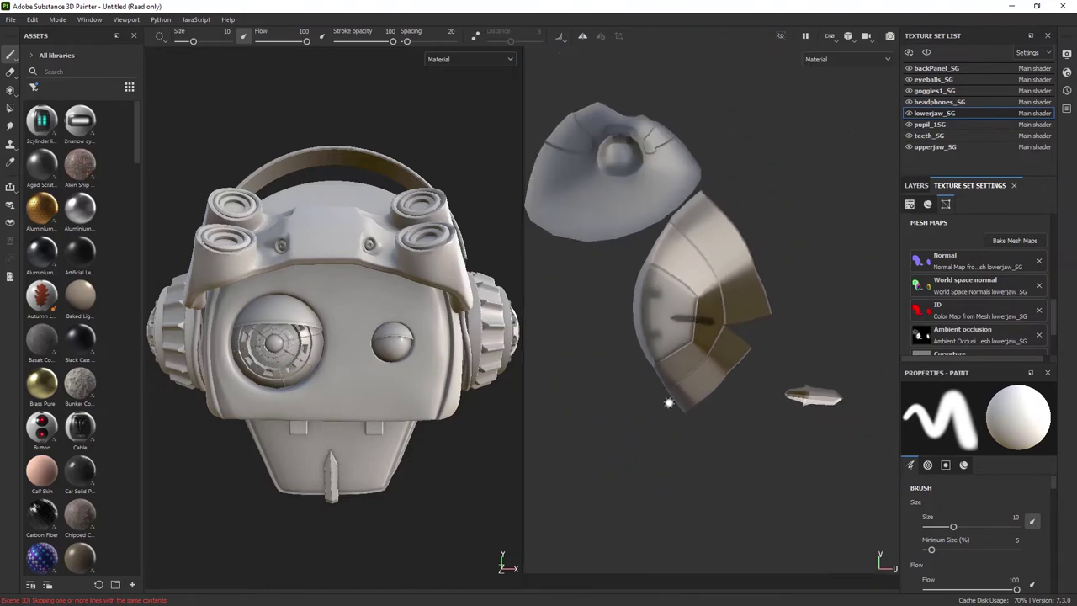
mouse_move(630, 409)
middle_mouse_down()
mouse_move(663, 461)
mouse_move(645, 483)
middle_mouse_up()
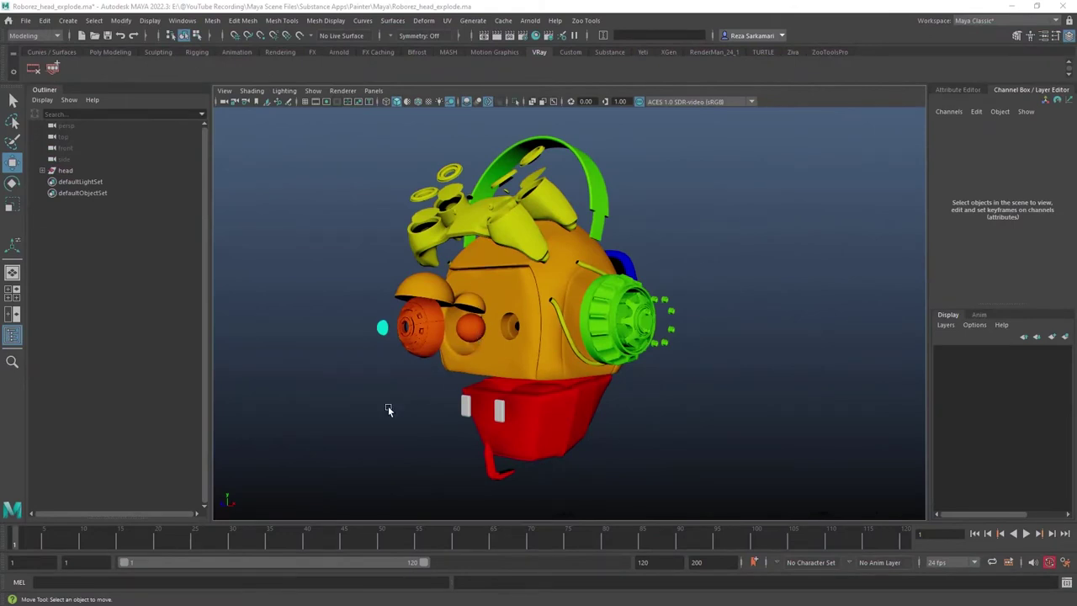
left_click_drag(378, 413, 435, 416, "alt")
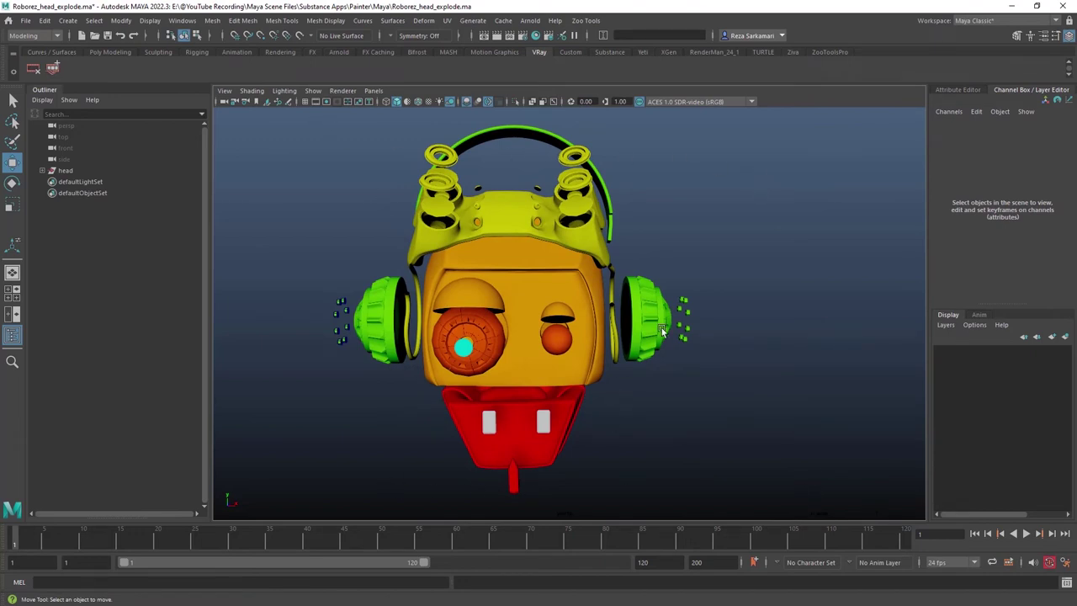
left_click(683, 305)
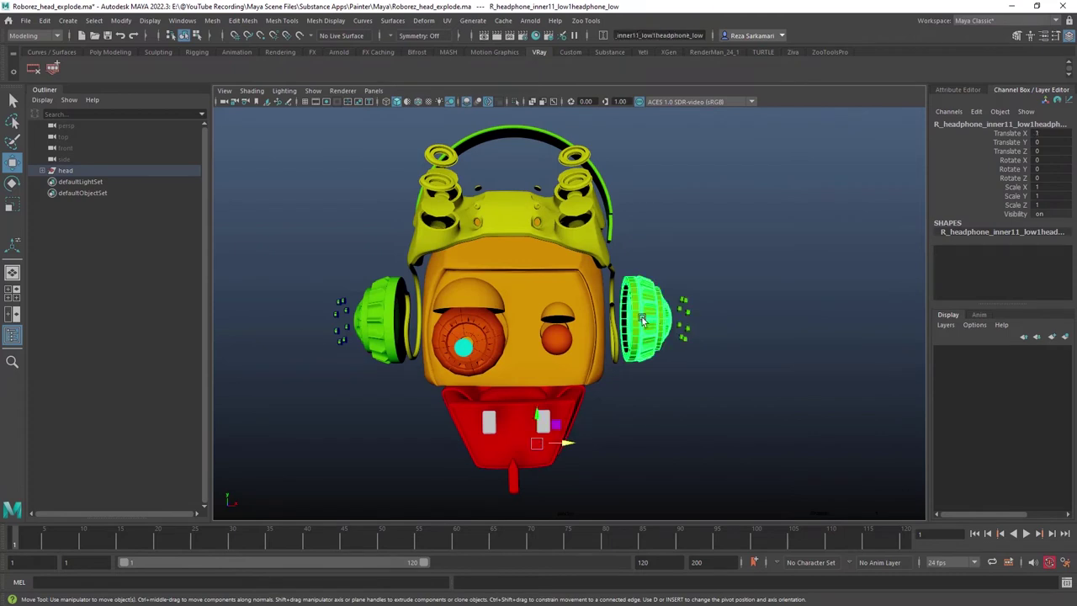
left_click(386, 320)
left_click(337, 317)
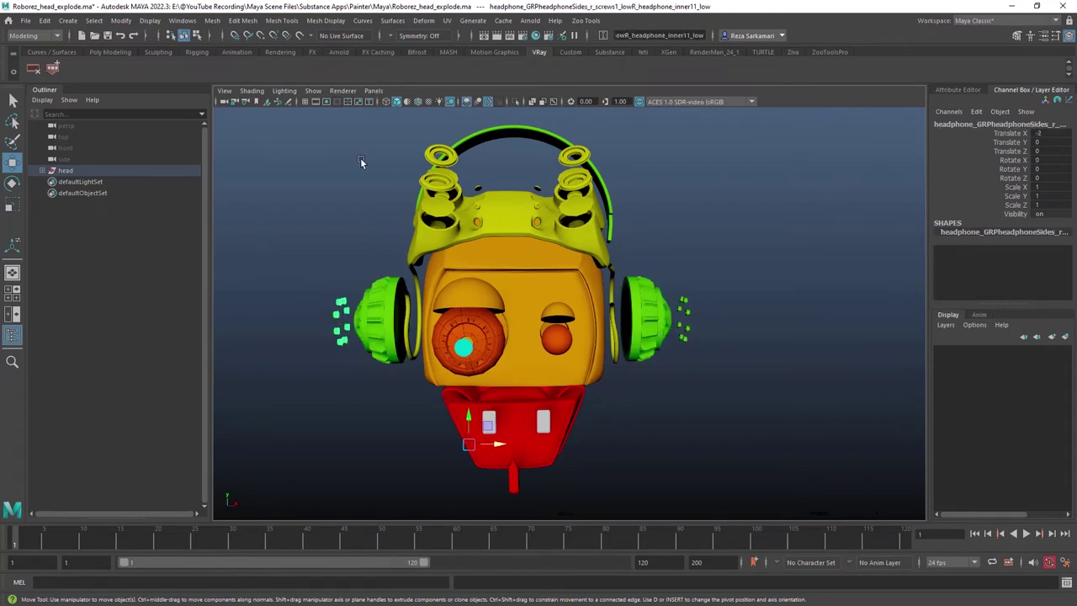
left_click(437, 165)
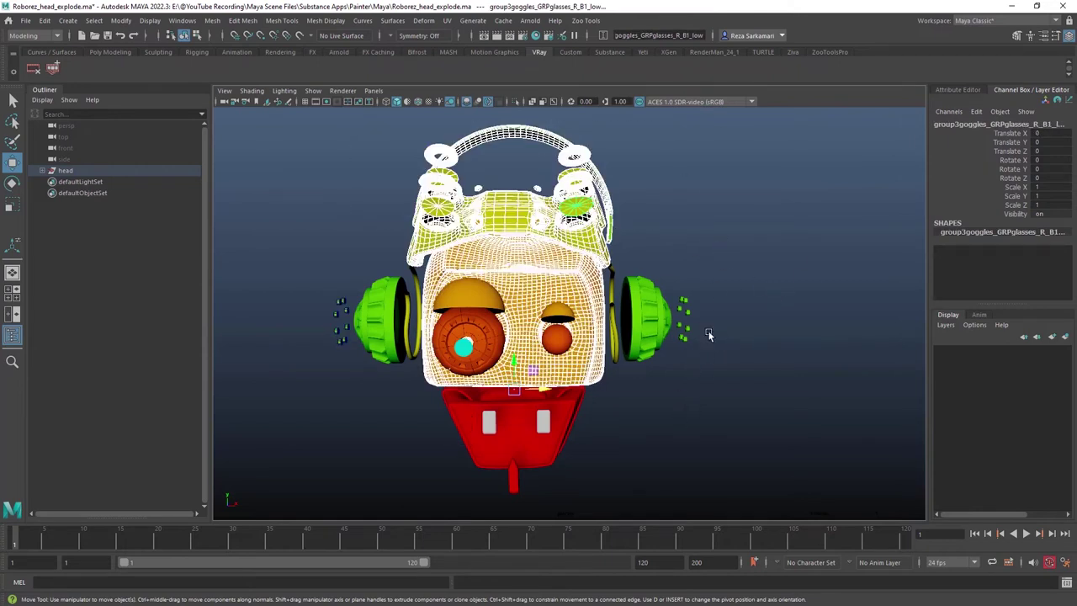
left_click(380, 425)
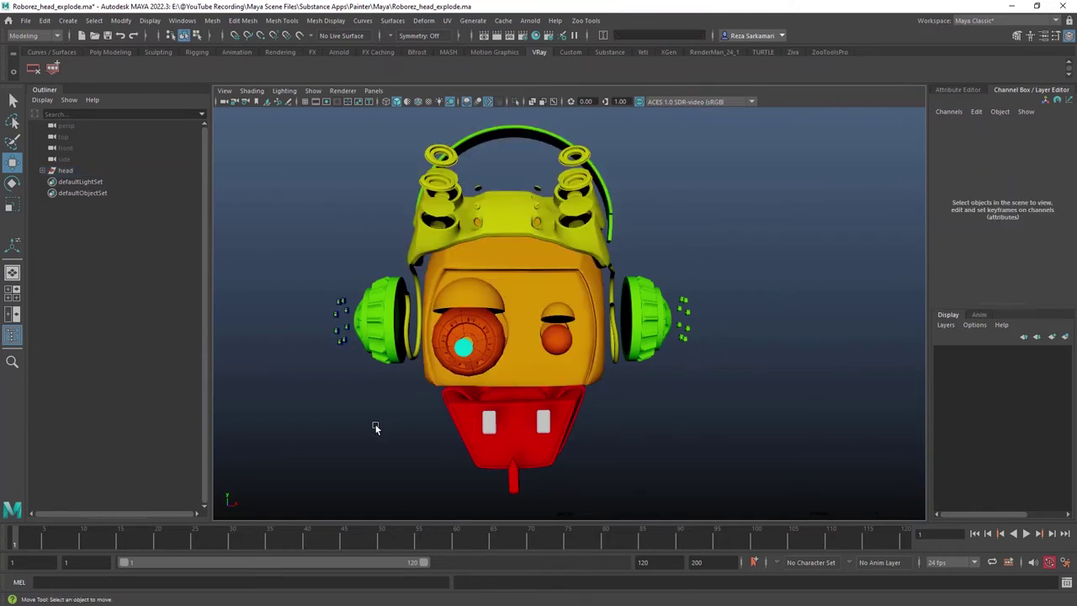
left_click_drag(383, 427, 389, 423, "alt")
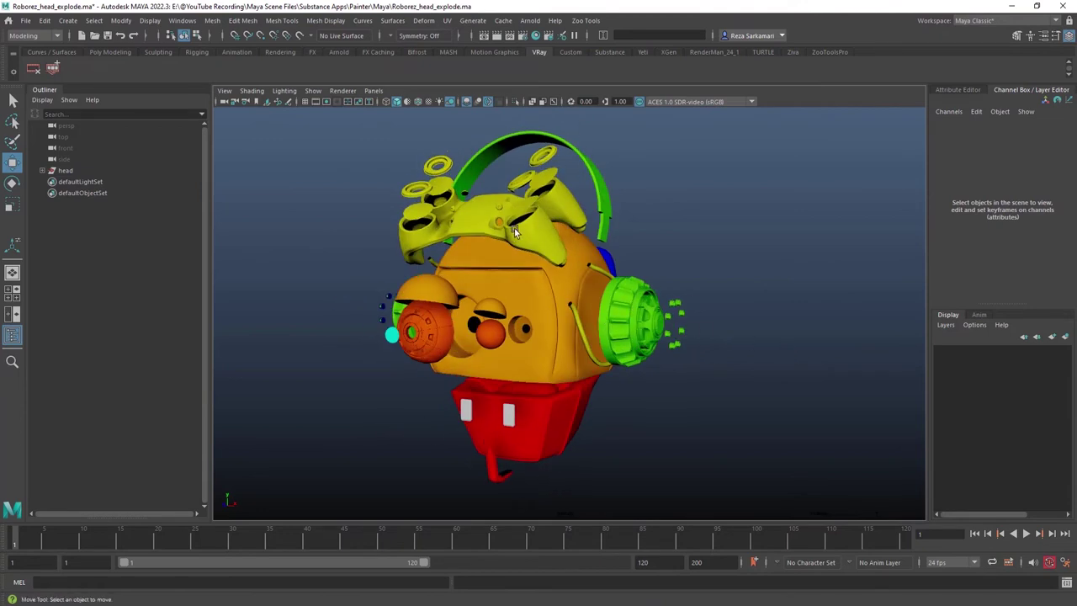
left_click_drag(387, 443, 344, 442, "alt")
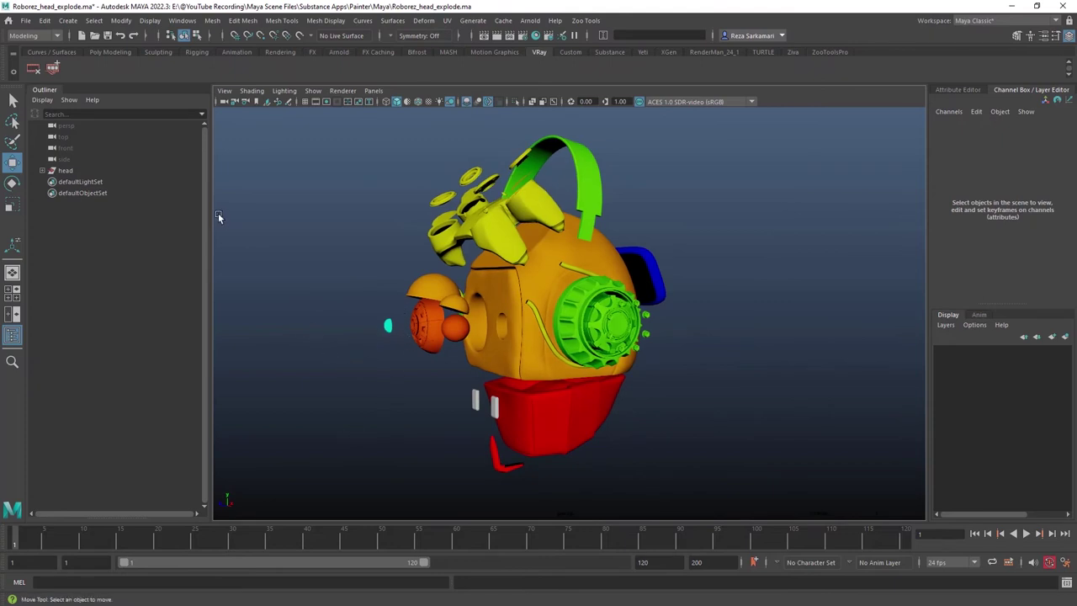
Select the exploded head group, export it with File > Export All, then deselect it.
left_click(81, 171)
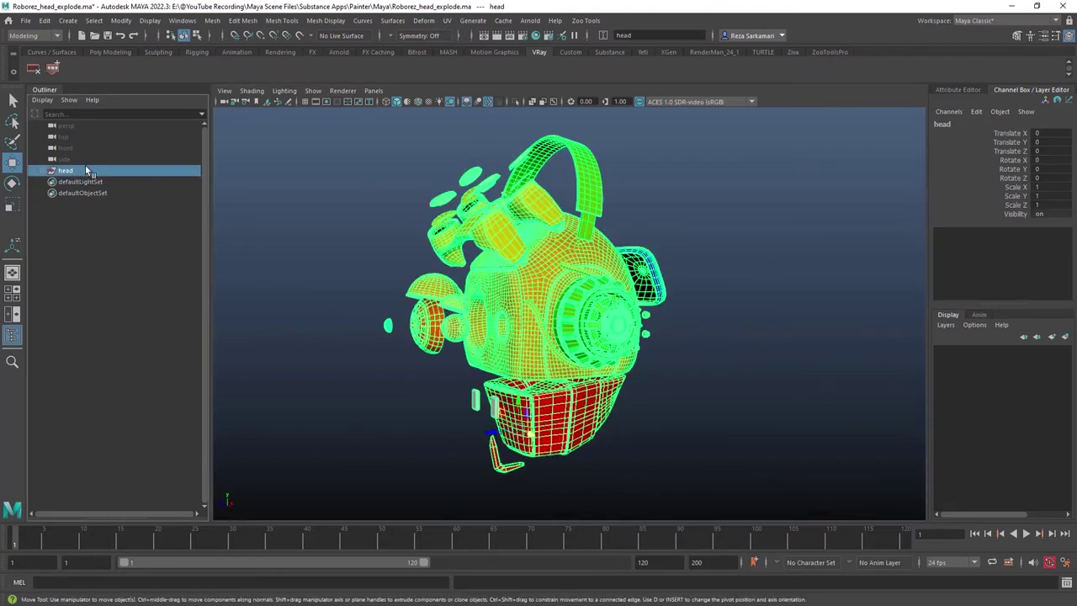
left_click(31, 23)
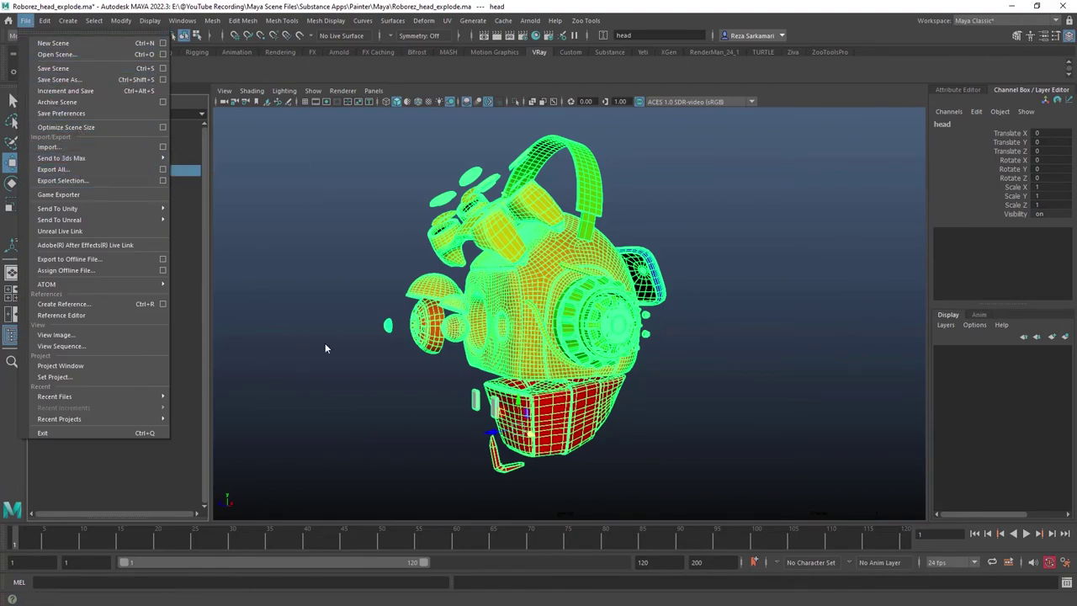
left_click(403, 434)
left_click_drag(403, 434, 386, 434, "alt")
left_click(385, 434)
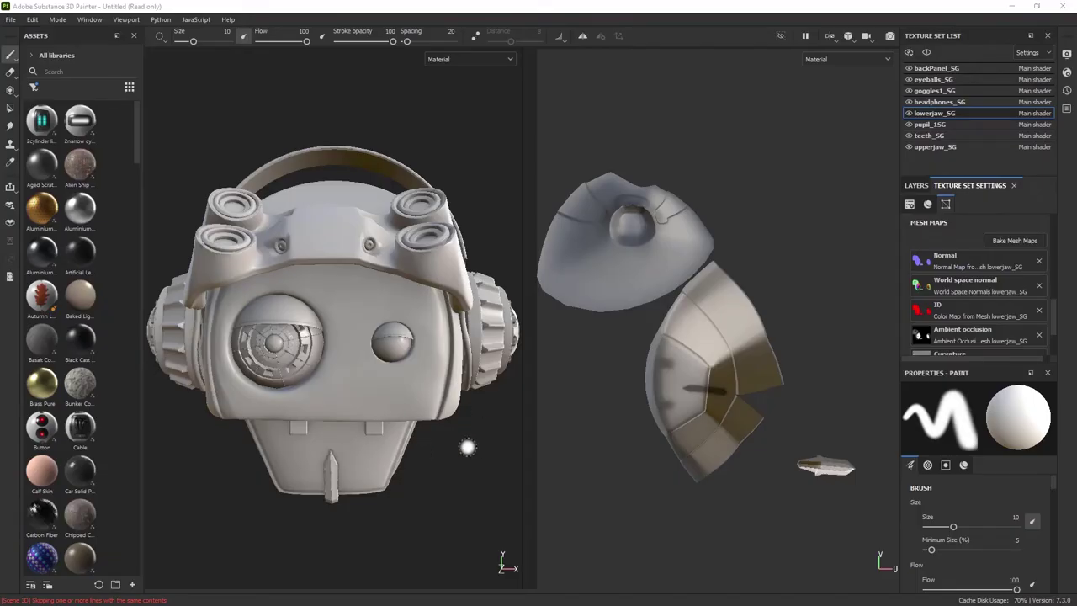
Replace the project mesh with head_low_explode.obj through Edit > Project Configuration.
left_click(32, 19)
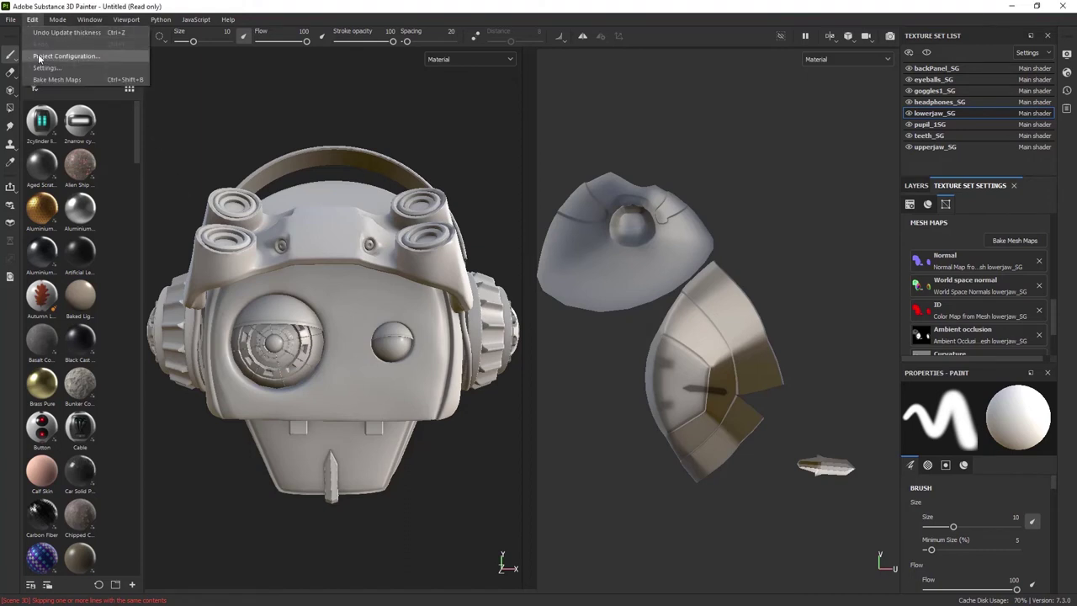
left_click(37, 56)
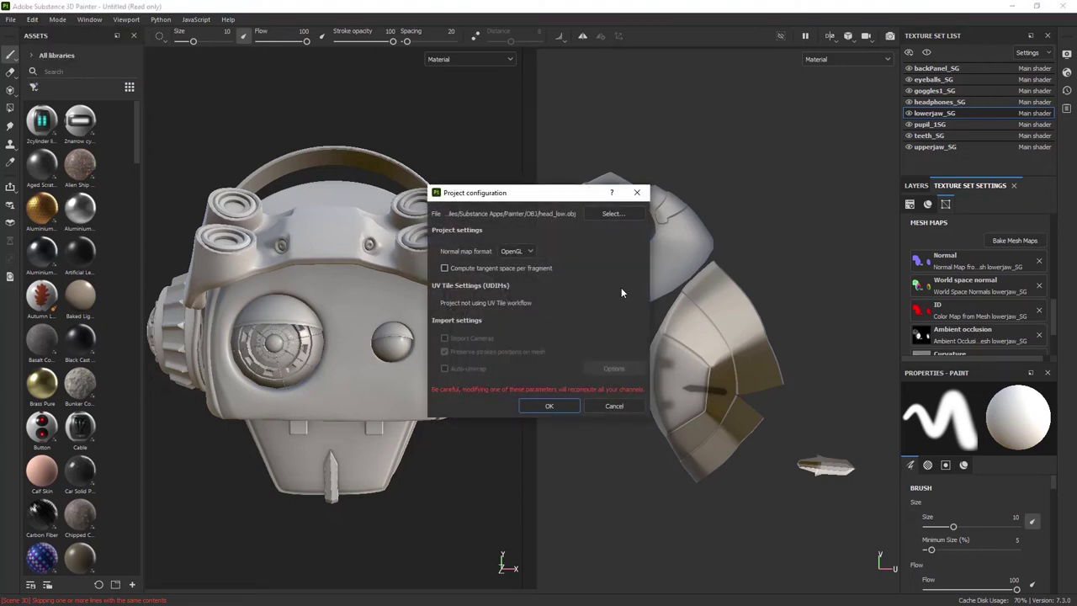
left_click(615, 213)
left_click(673, 306)
left_click(870, 486)
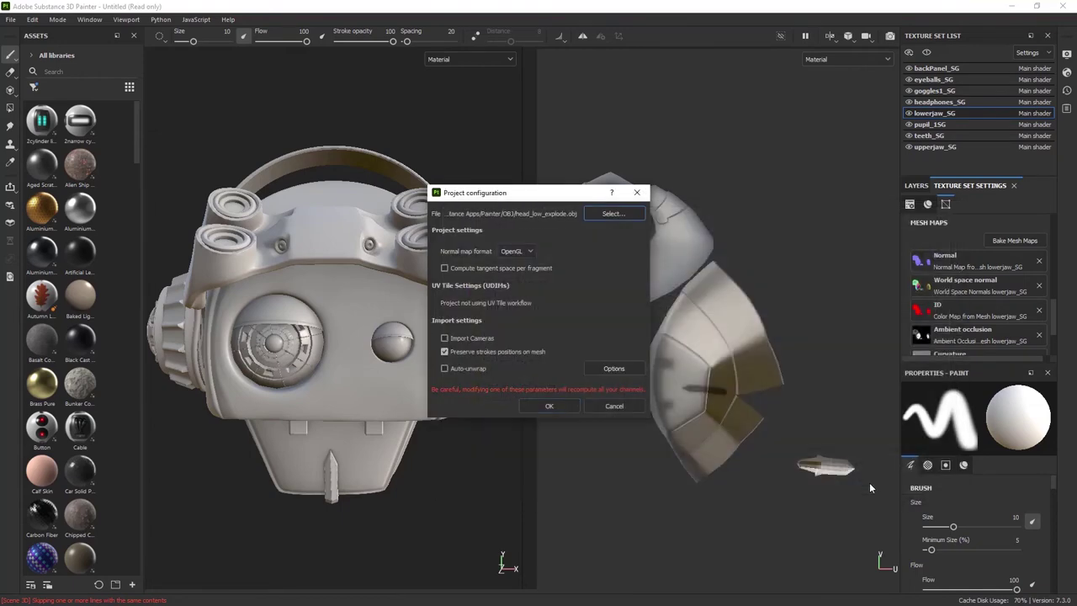
left_click(549, 406)
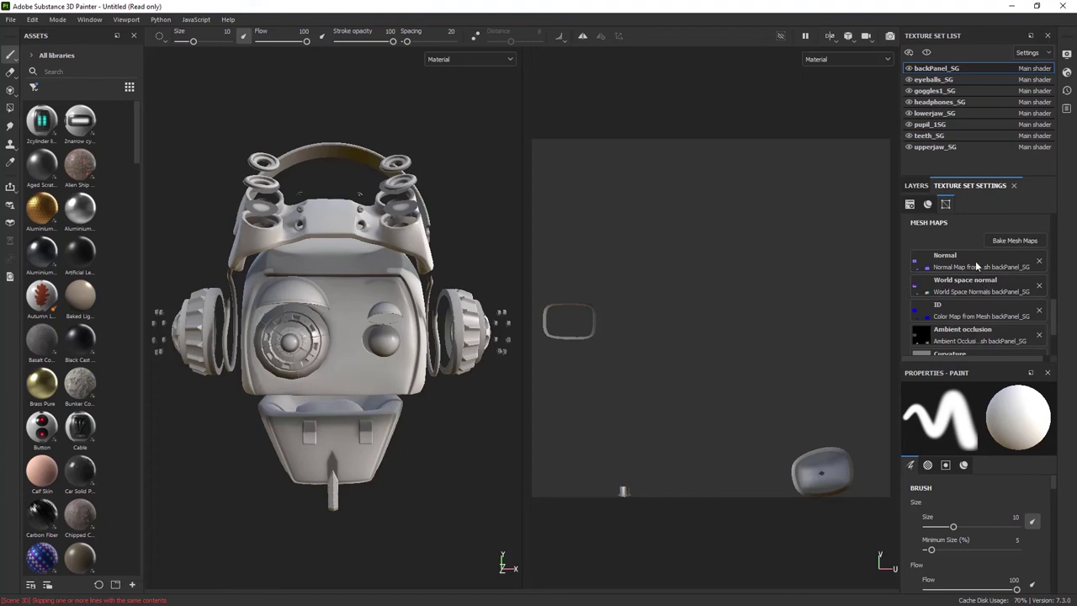
Rebake all selected mesh maps on the exploded mesh and close the bake report.
left_click(1012, 241)
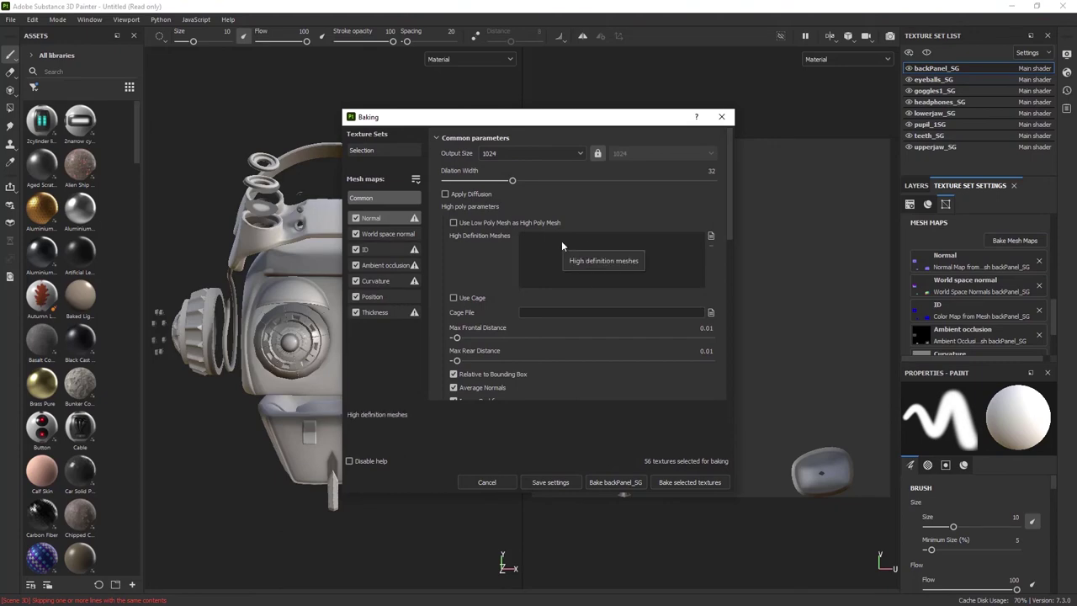
left_click(695, 482)
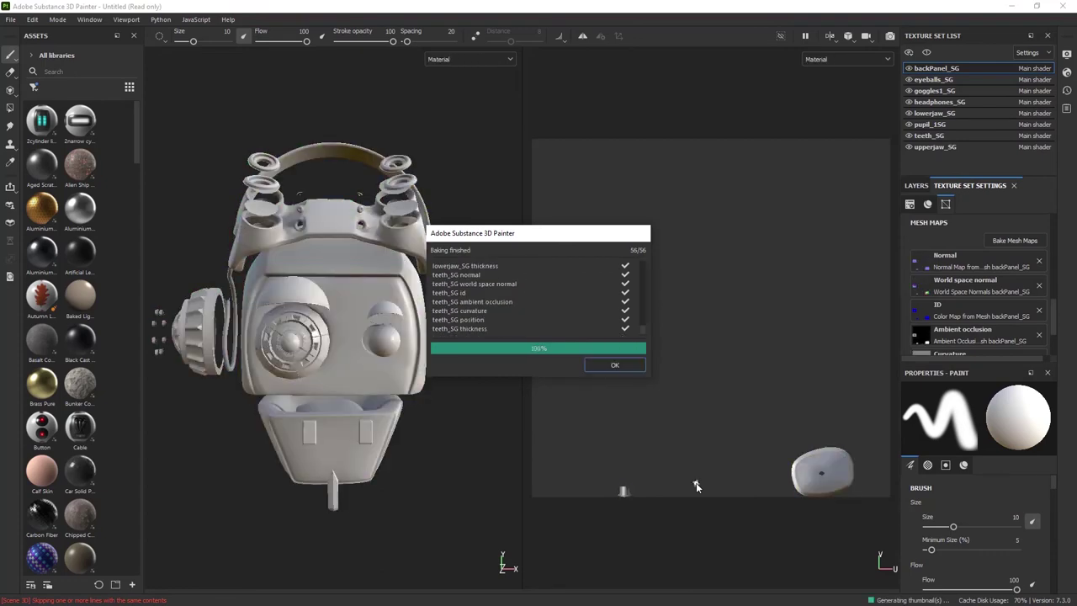
left_click(617, 364)
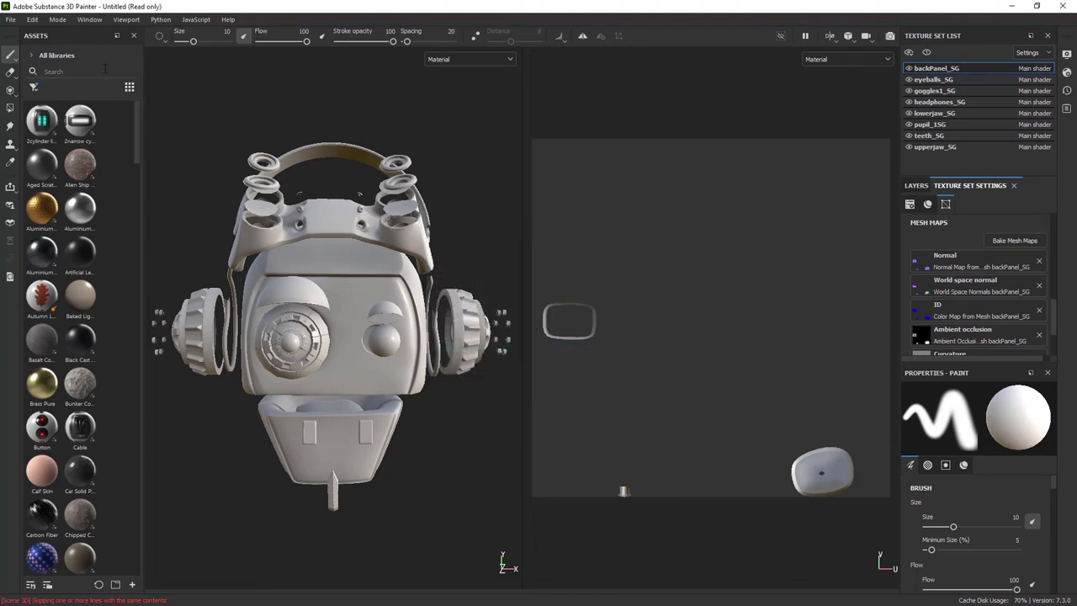
Switch the project mesh back to head_low.obj and display the lowerjaw_SG texture set.
left_click(35, 20)
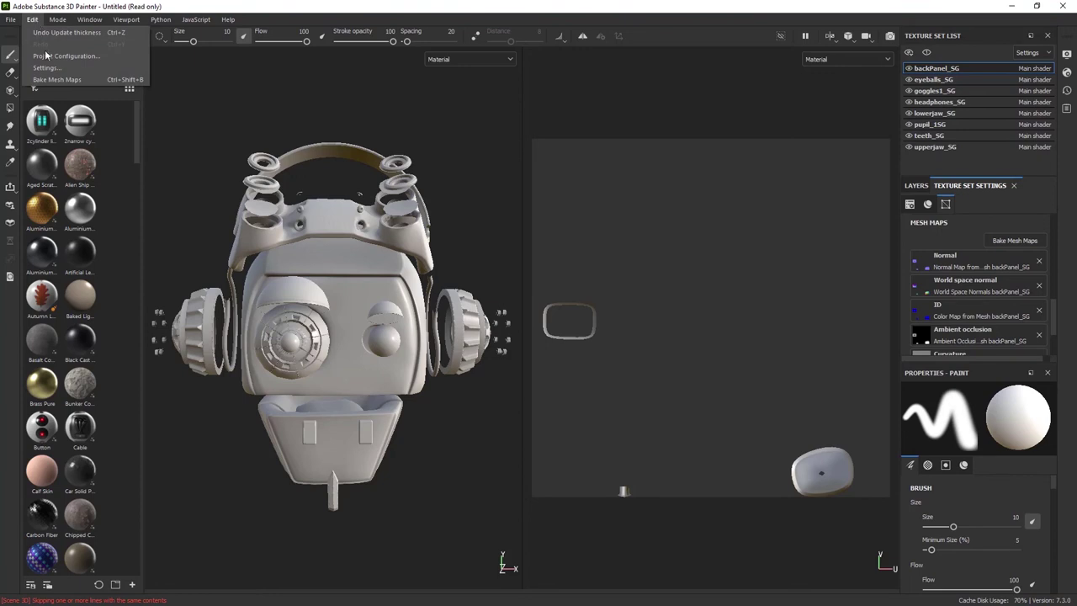
left_click(49, 57)
left_click(607, 217)
double_click(648, 287)
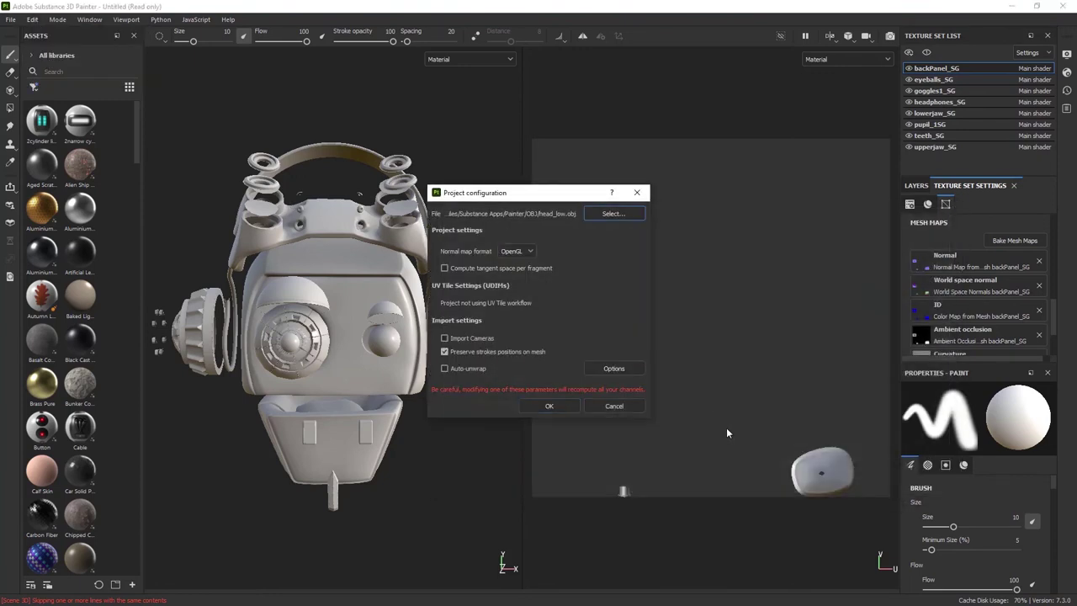
left_click(549, 406)
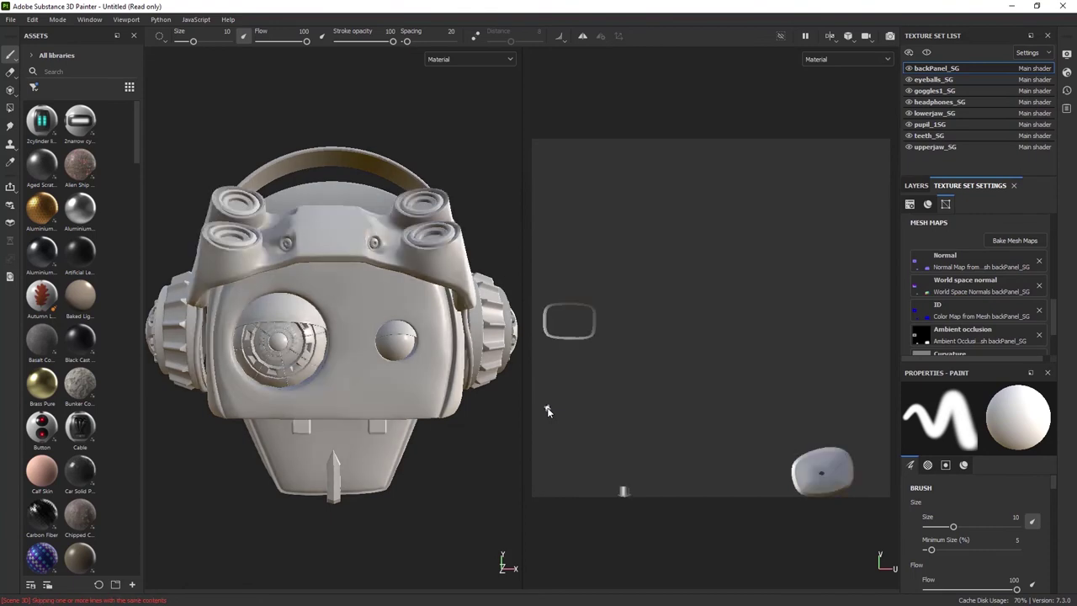
left_click(932, 115)
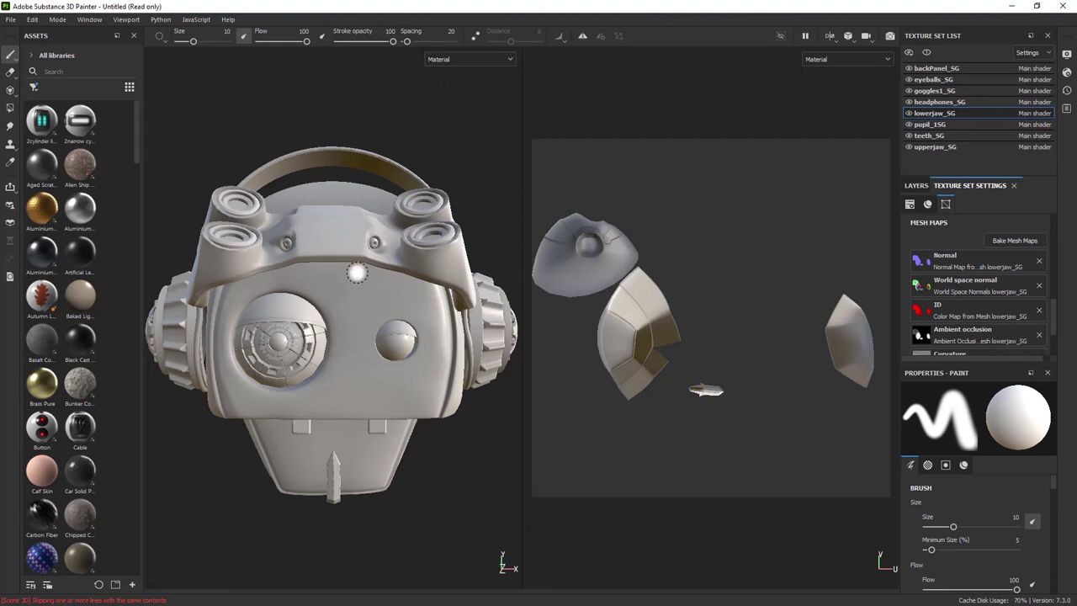
key("b")
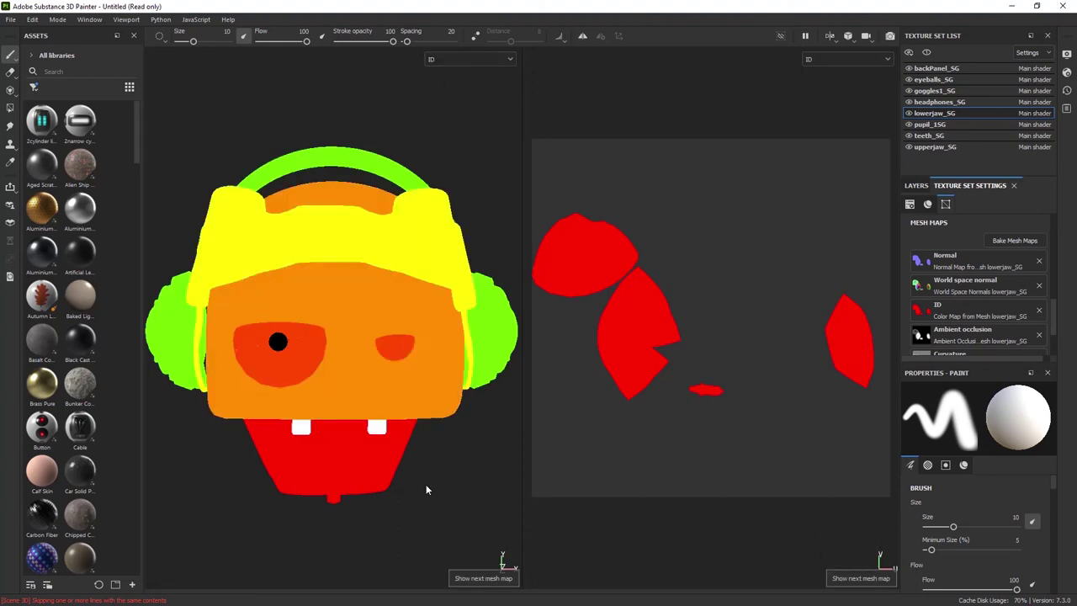
key("b")
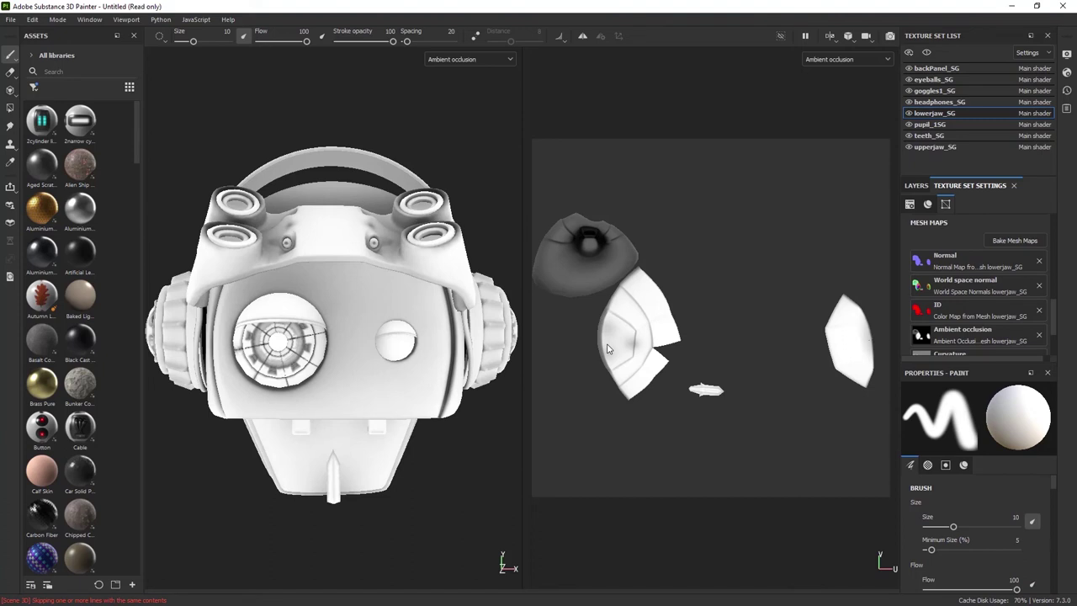
key("m")
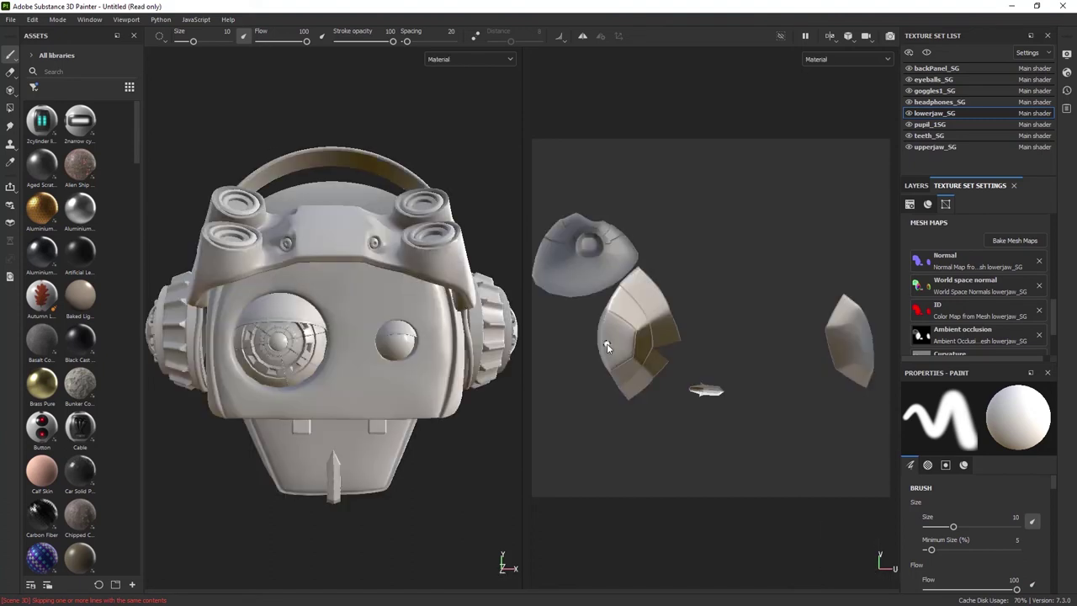